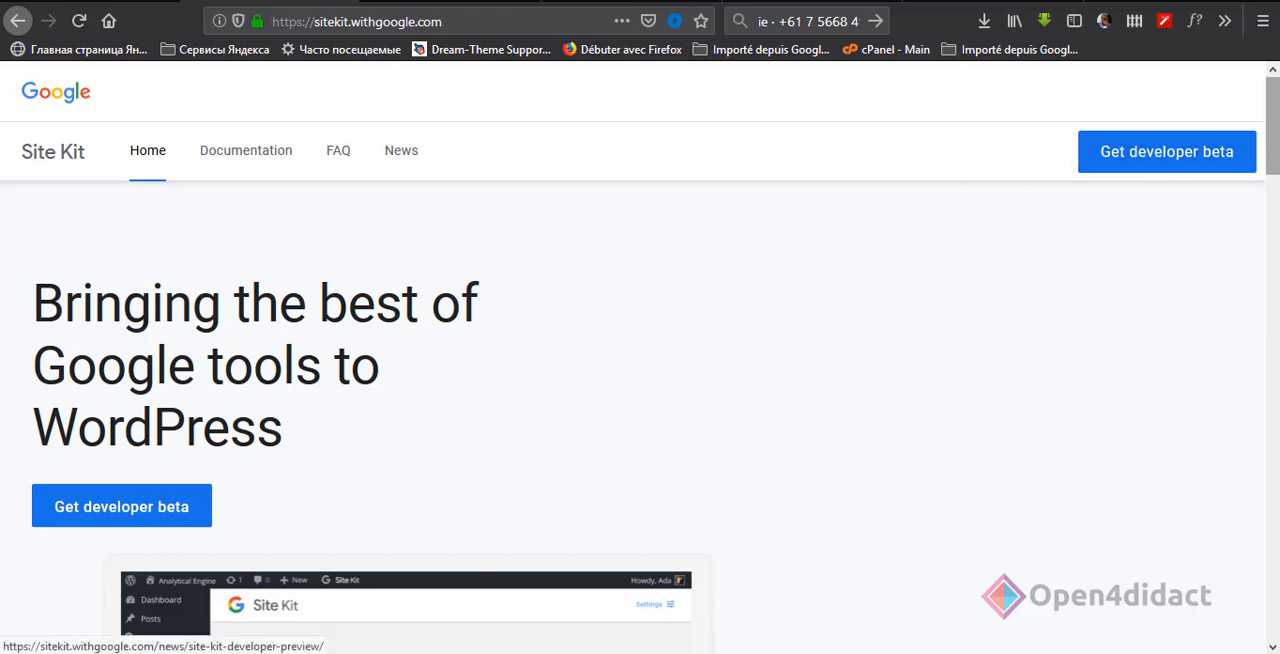
# Step: Try to download the Site Kit plugin from its developer beta announcement page, and open the project's GitHub repository
pyautogui.scroll(-5, 640, 400)
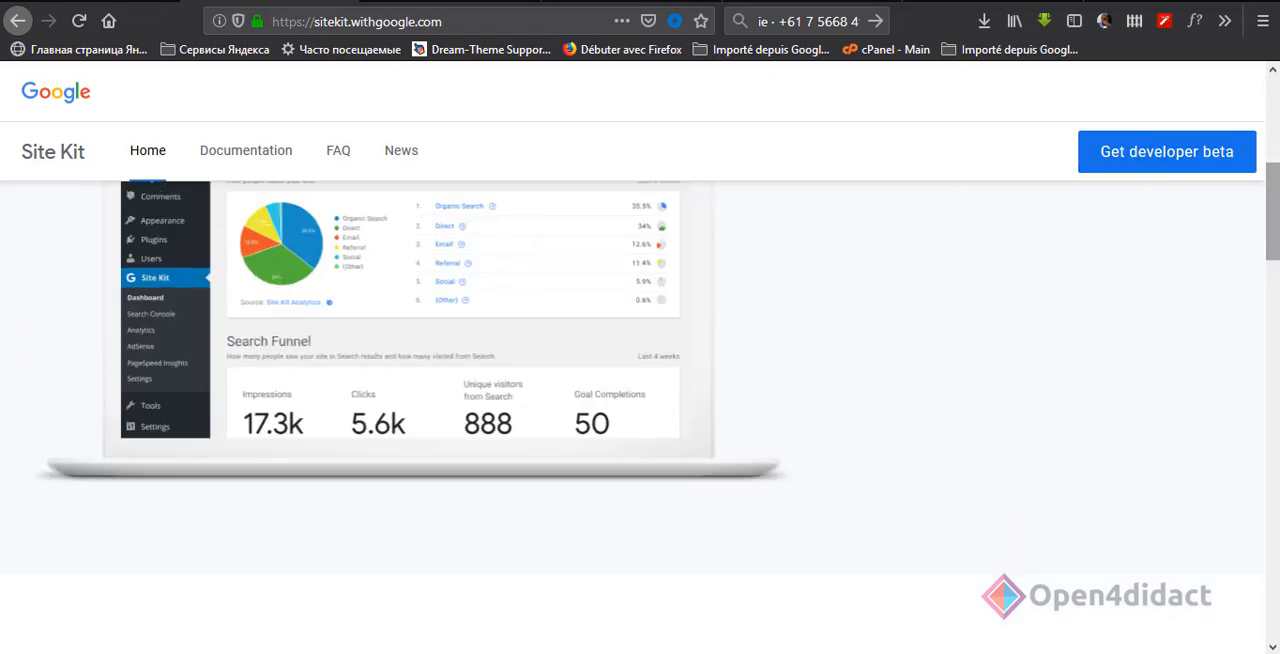
pyautogui.scroll(3, 640, 400)
pyautogui.scroll(2, 1262, 143)
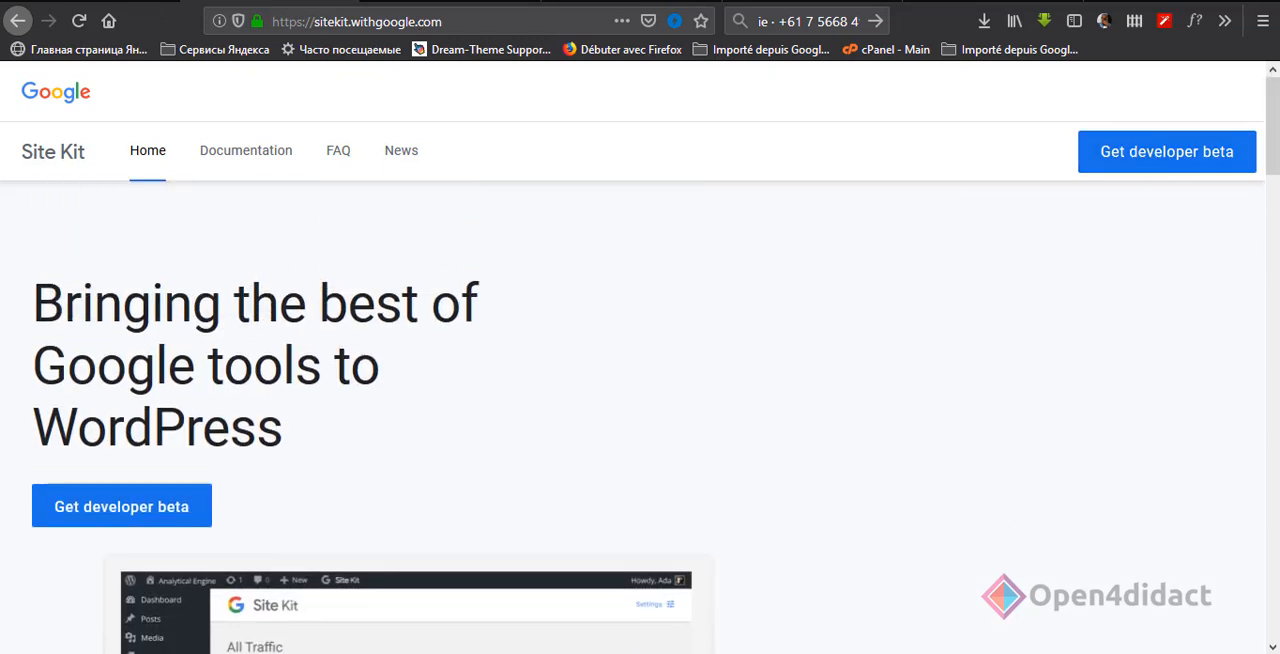
pyautogui.click(1197, 160)
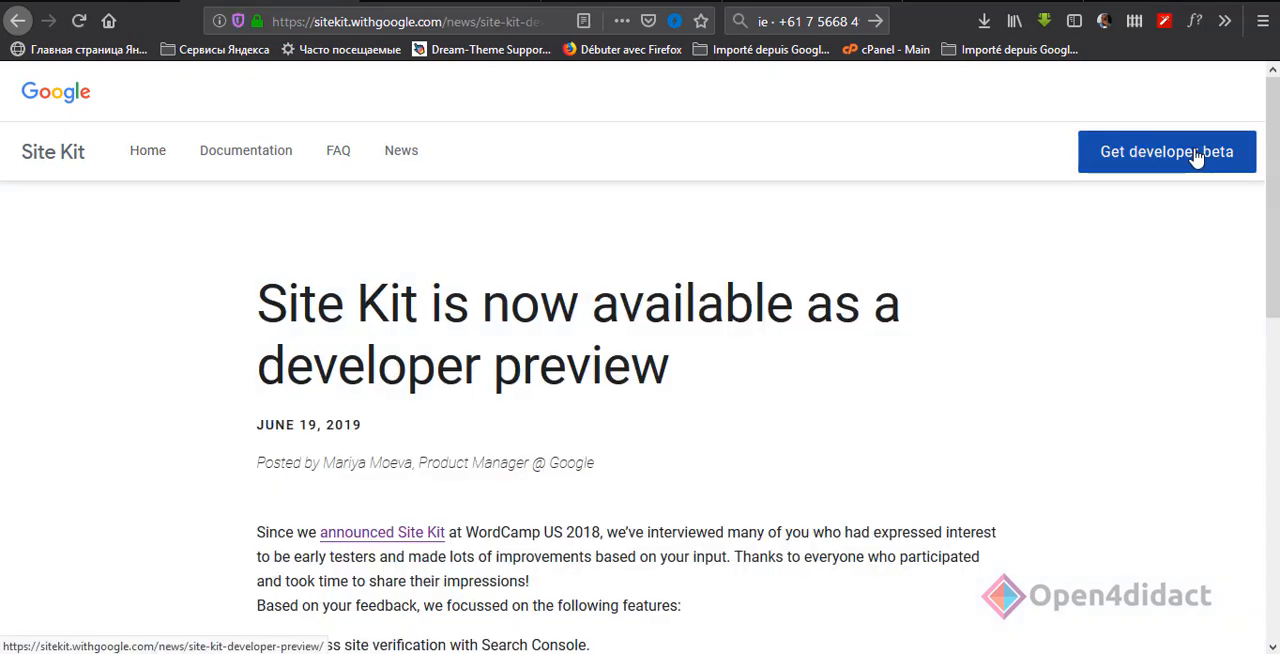
pyautogui.scroll(-3, 960, 253)
pyautogui.scroll(-8, 923, 340)
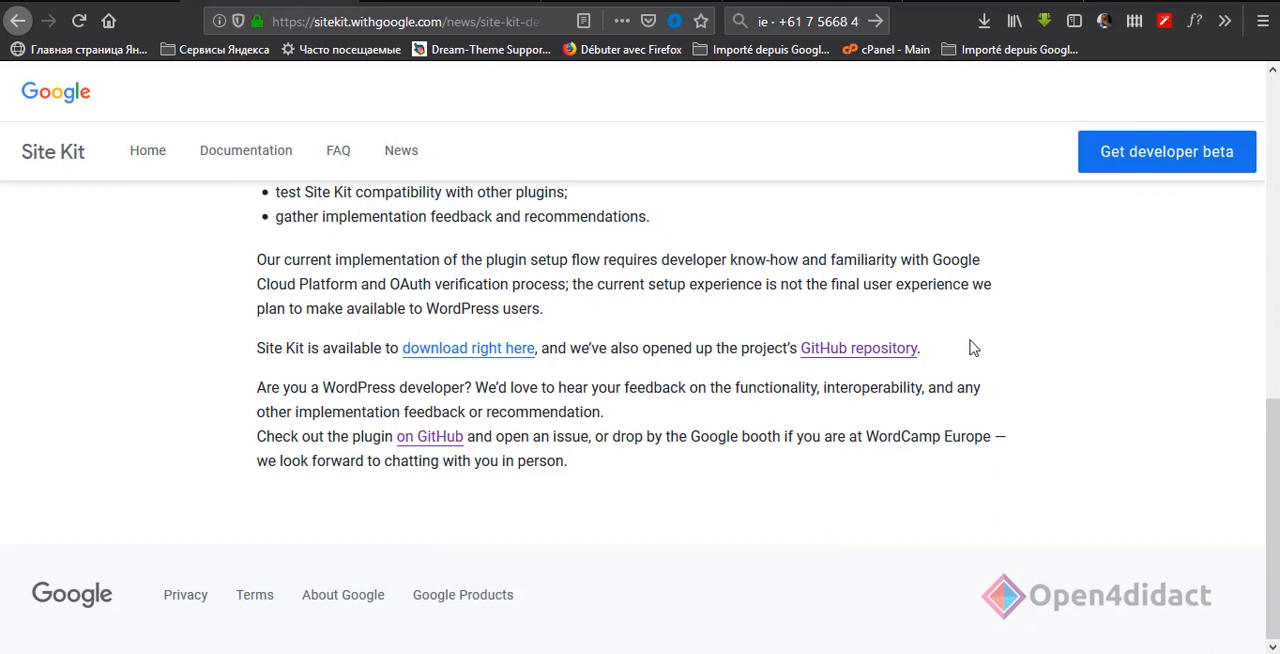
pyautogui.click(497, 350)
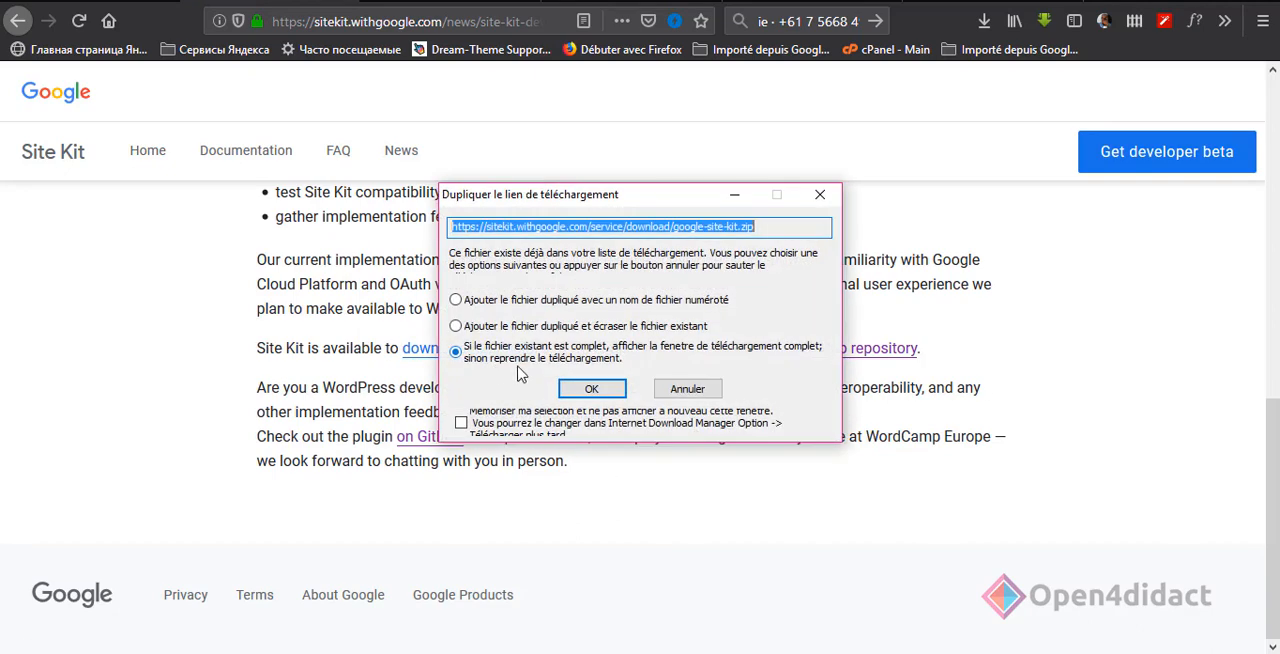
pyautogui.click(819, 196)
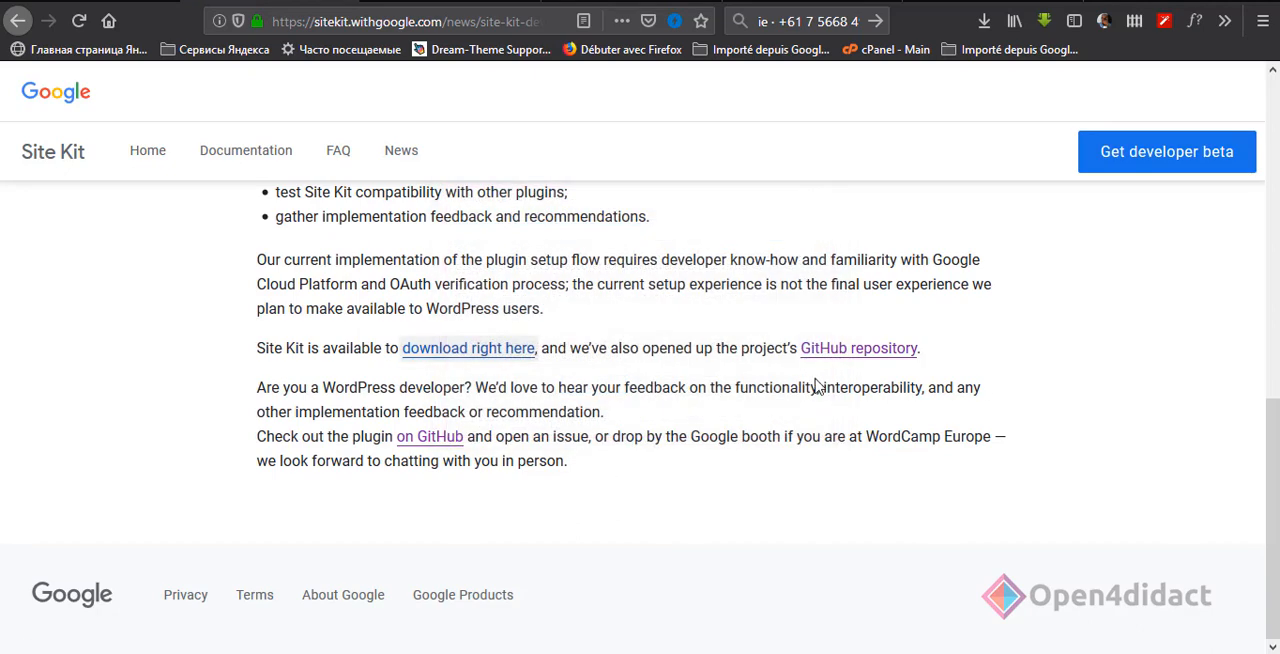
pyautogui.click(842, 350)
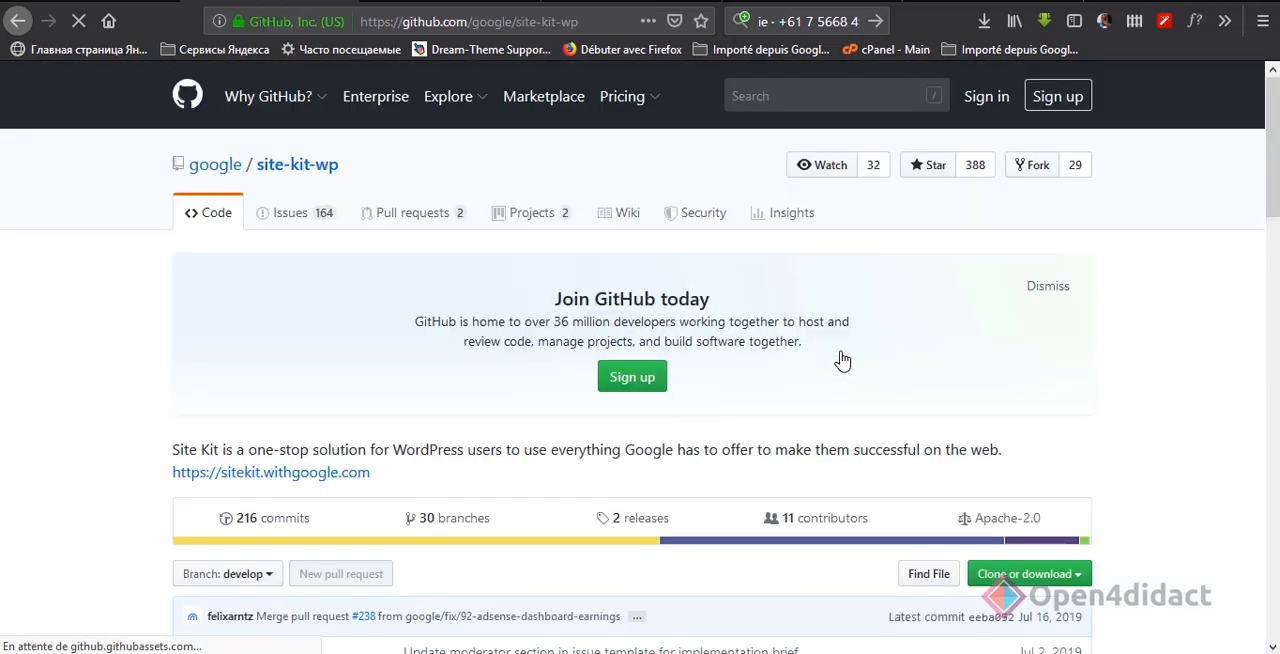
# Step: Switch to the WordPress extensions admin page, upload google-site-kit.zip from the desktop as a new extension and install it
pyautogui.click(1078, 576)
pyautogui.click(1145, 500)
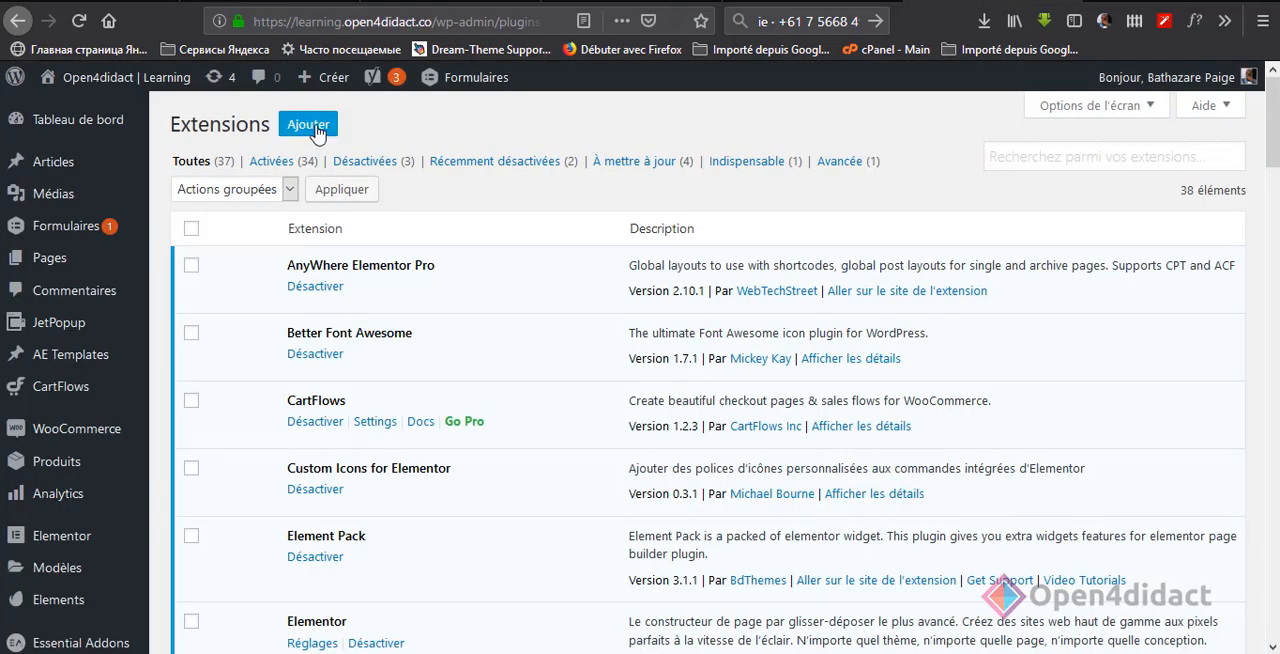
pyautogui.click(317, 128)
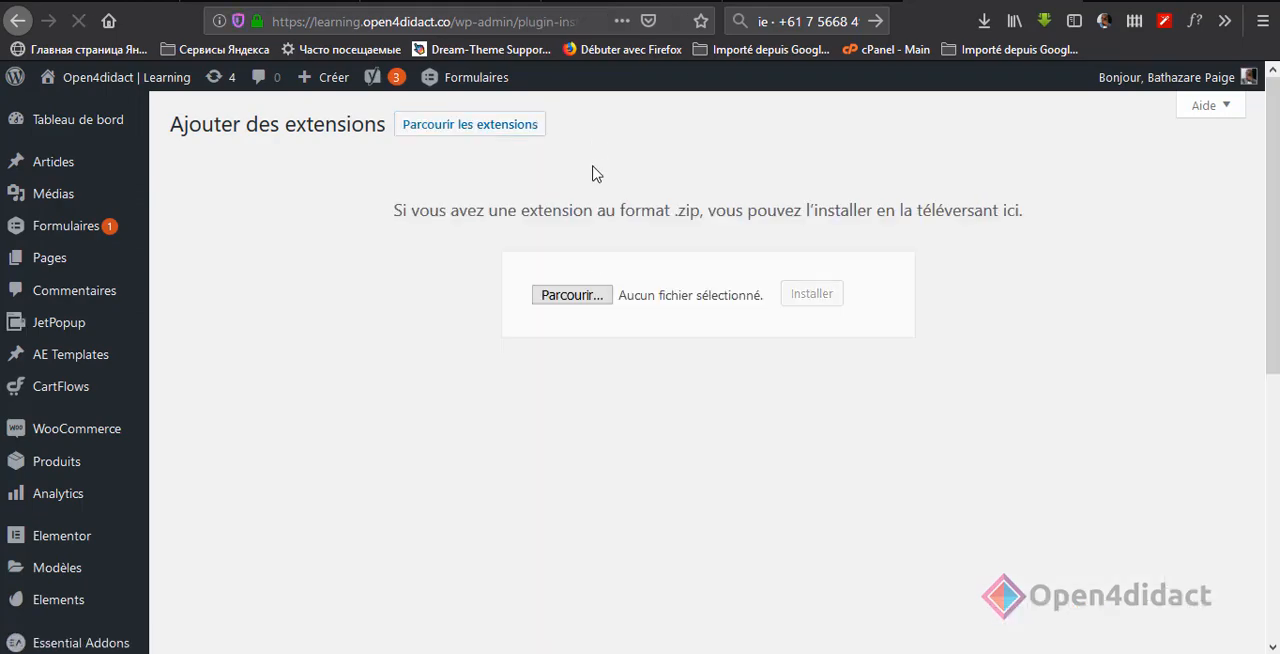
pyautogui.click(571, 291)
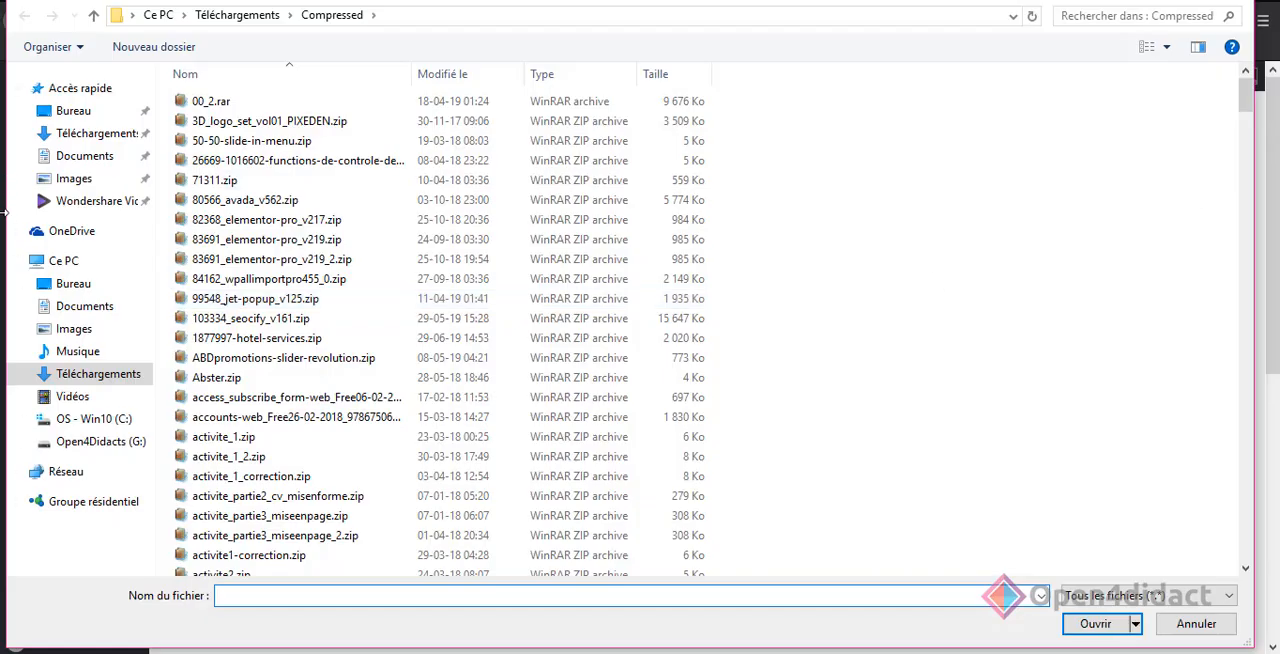
pyautogui.click(75, 111)
pyautogui.doubleClick(985, 125)
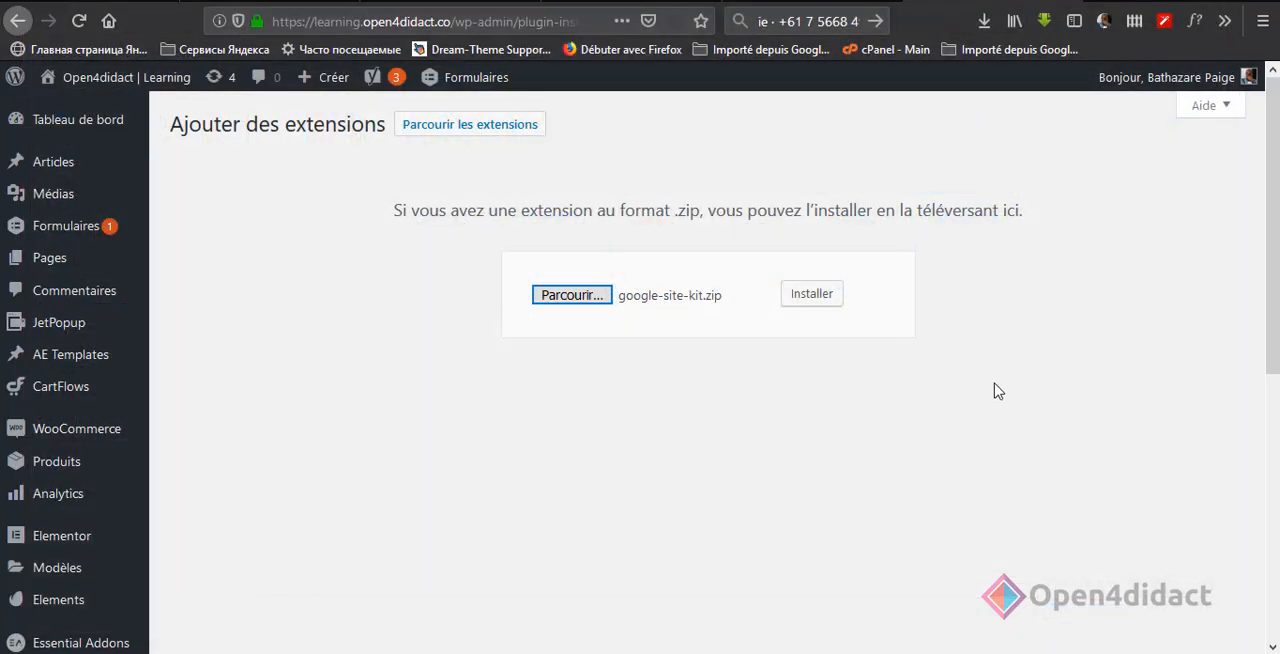
pyautogui.click(830, 300)
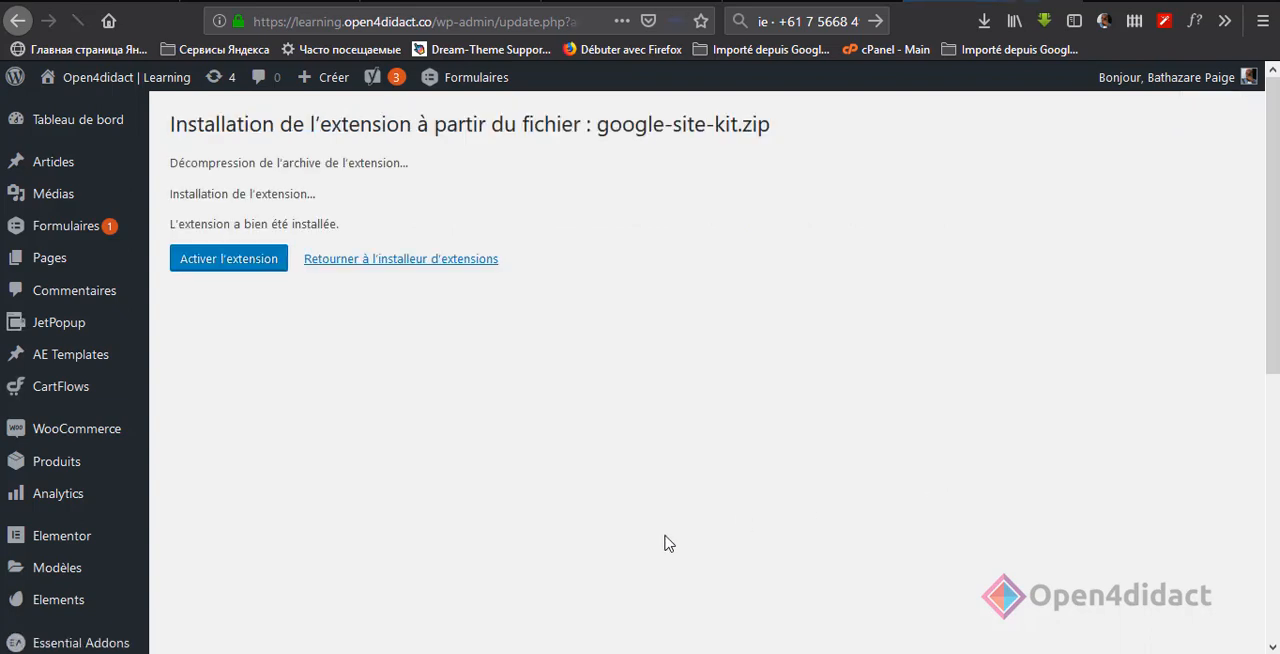
# Step: Activate the installed Site Kit extension and start its setup
pyautogui.click(264, 266)
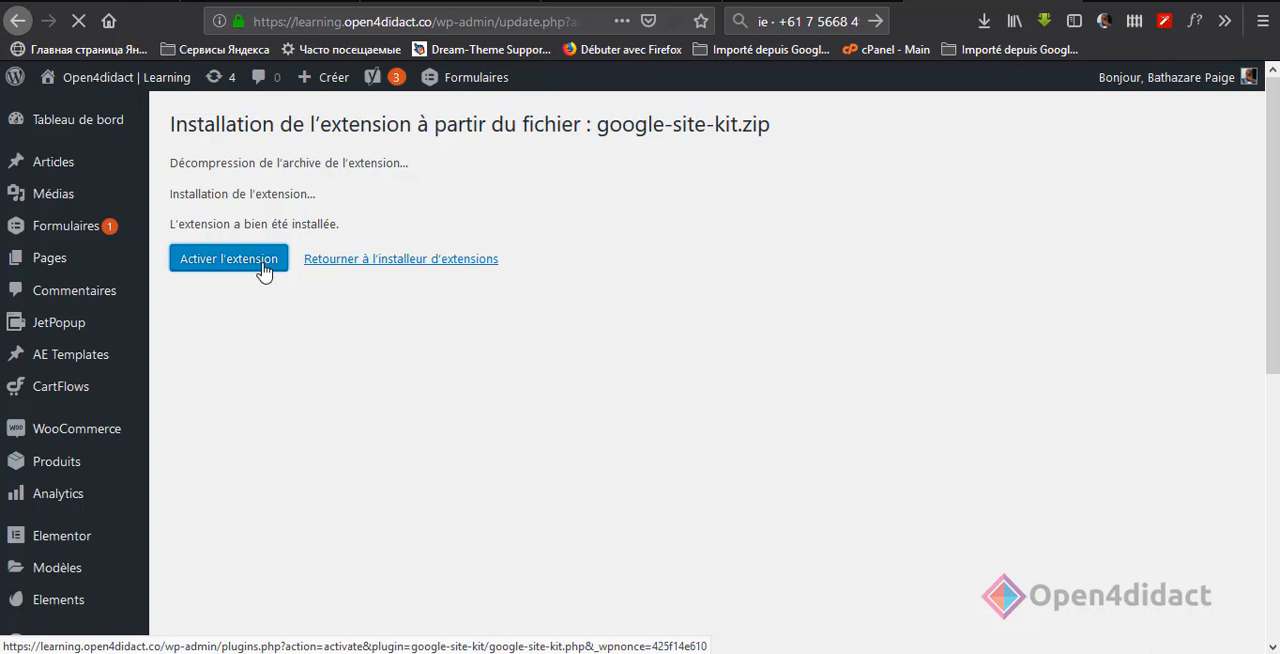
pyautogui.click(263, 266)
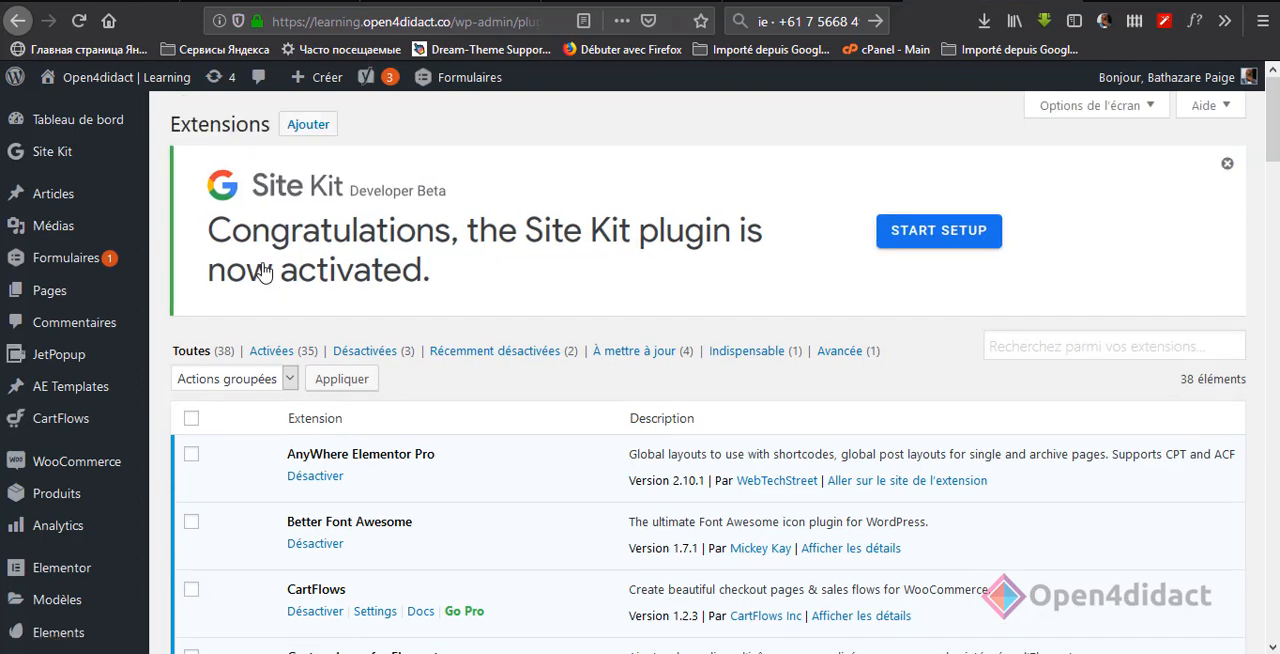
pyautogui.click(928, 250)
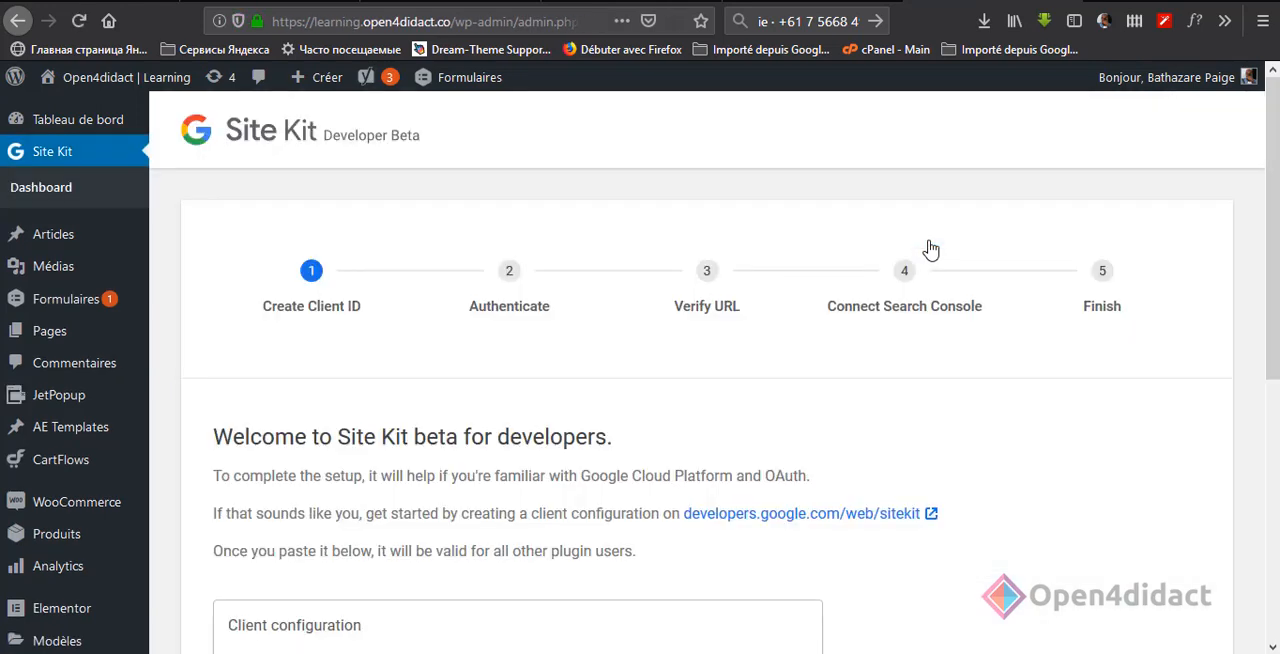
# Step: Review the client configuration requirement in the Site Kit setup and open the linked developers.google.com/web/sitekit page in a new tab
pyautogui.scroll(-2, 628, 371)
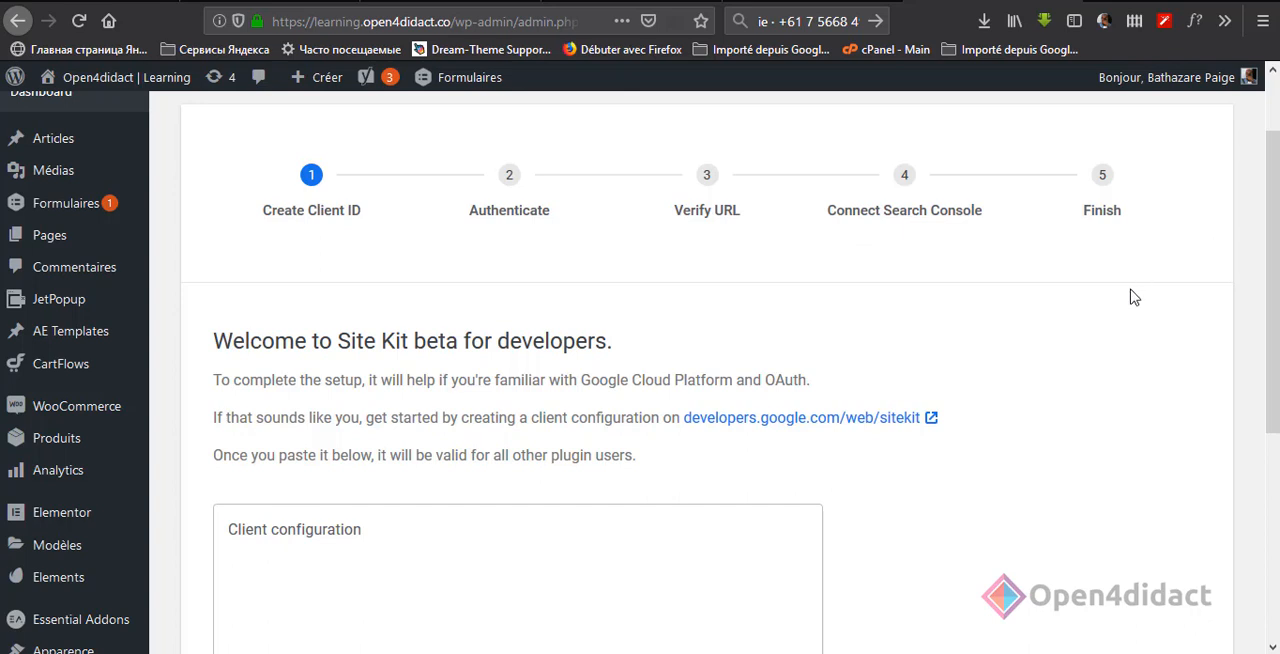
pyautogui.scroll(-3, 1135, 300)
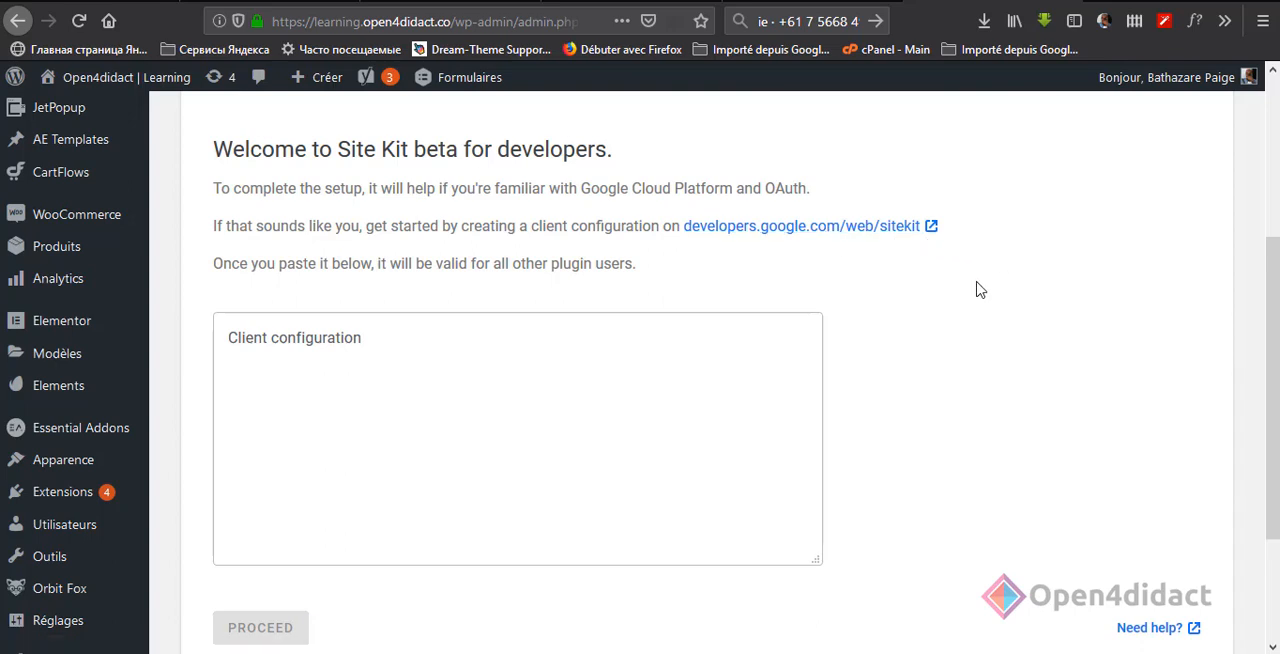
pyautogui.click(605, 393)
pyautogui.scroll(-2, 971, 443)
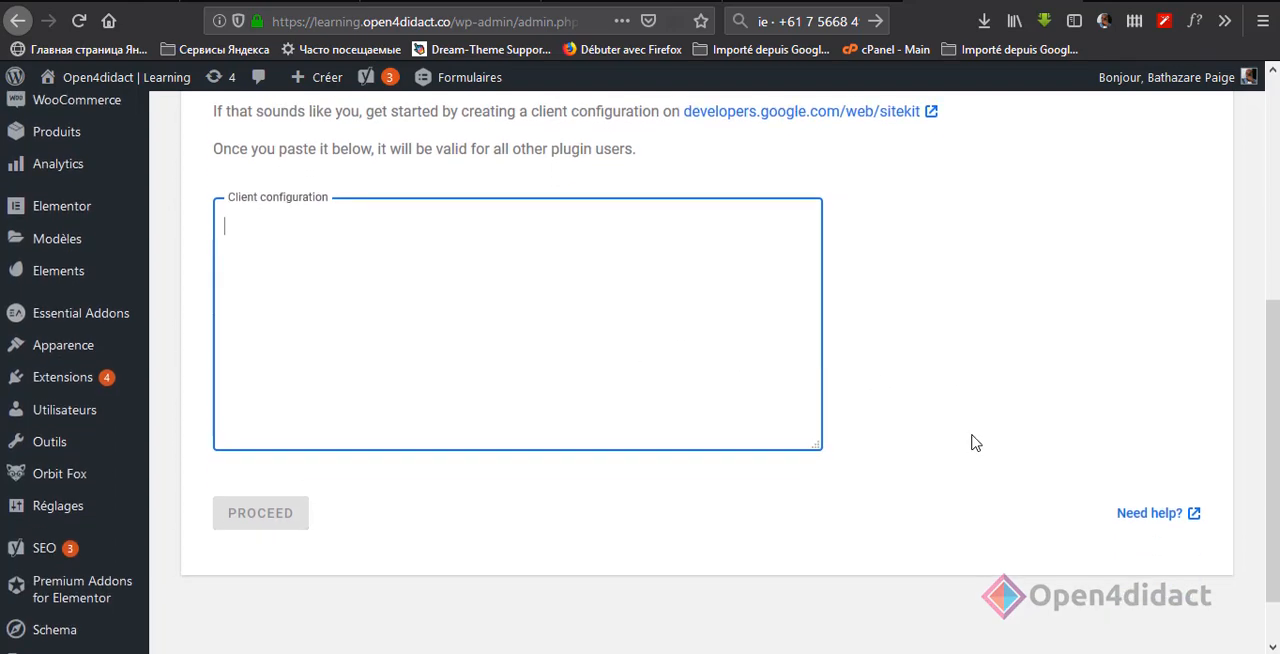
pyautogui.scroll(4, 986, 443)
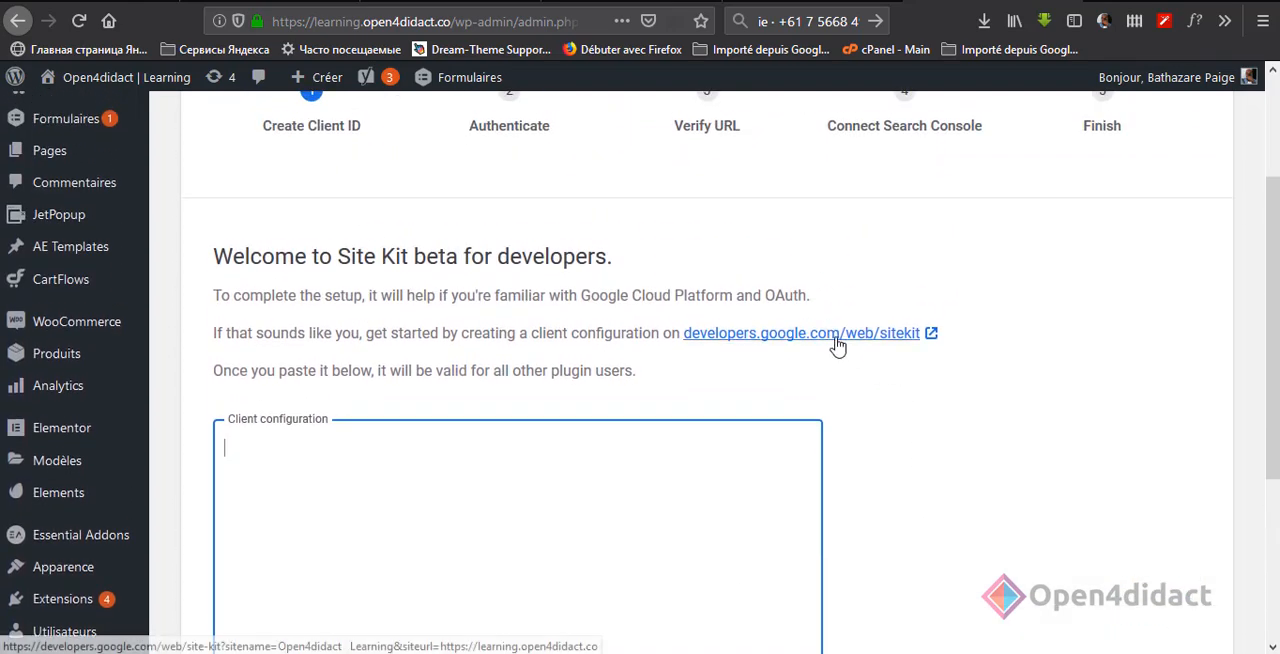
pyautogui.rightClick(834, 328)
pyautogui.click(880, 340)
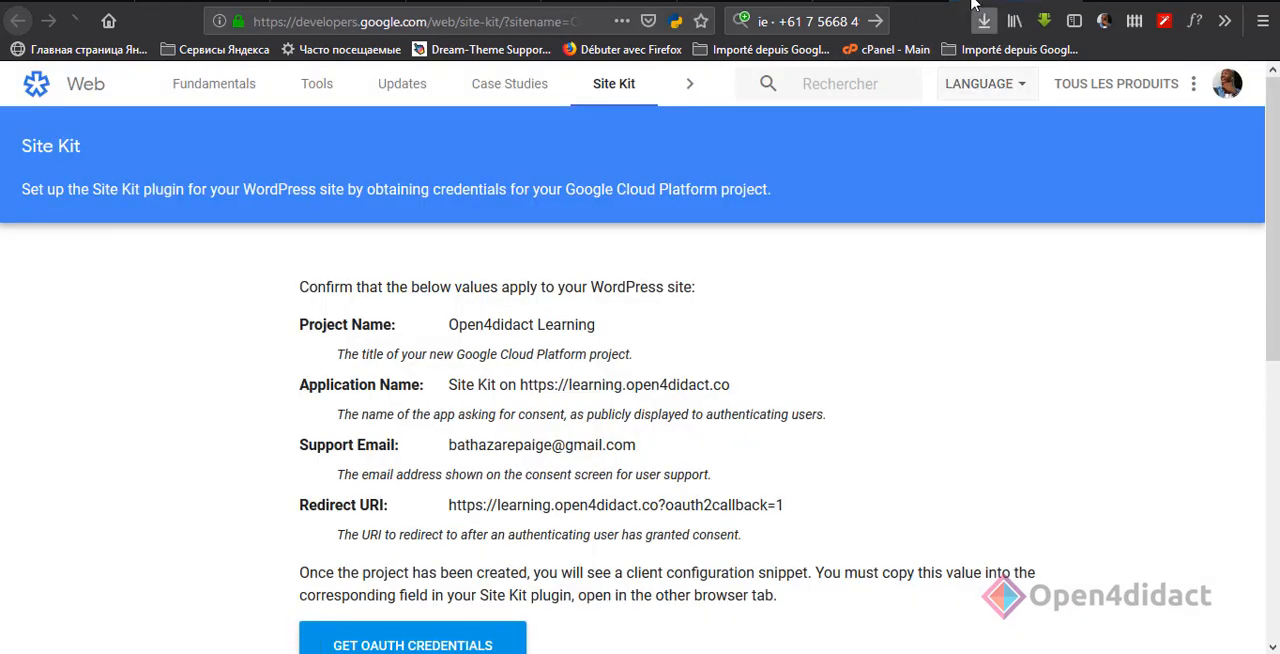
# Step: Check the project values for the WordPress site and request OAuth credentials for the Open4didact Learning project
pyautogui.scroll(-1, 593, 362)
pyautogui.scroll(-1, 593, 362)
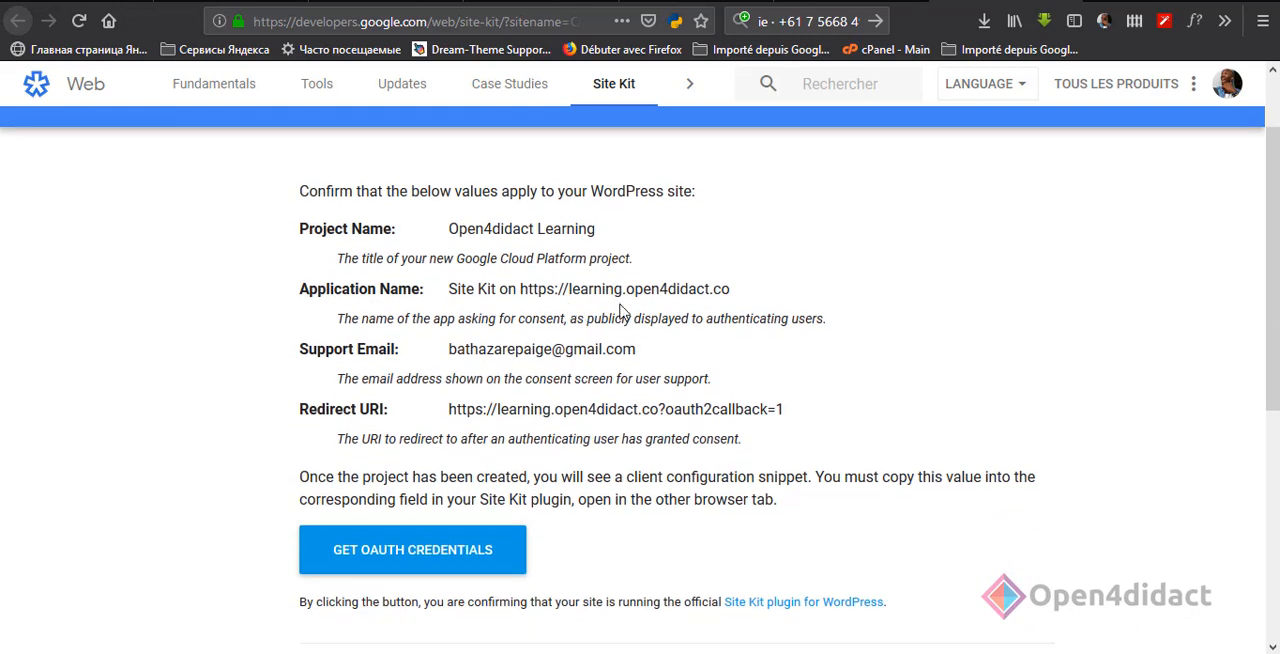
pyautogui.scroll(-2, 530, 412)
pyautogui.scroll(-1, 530, 412)
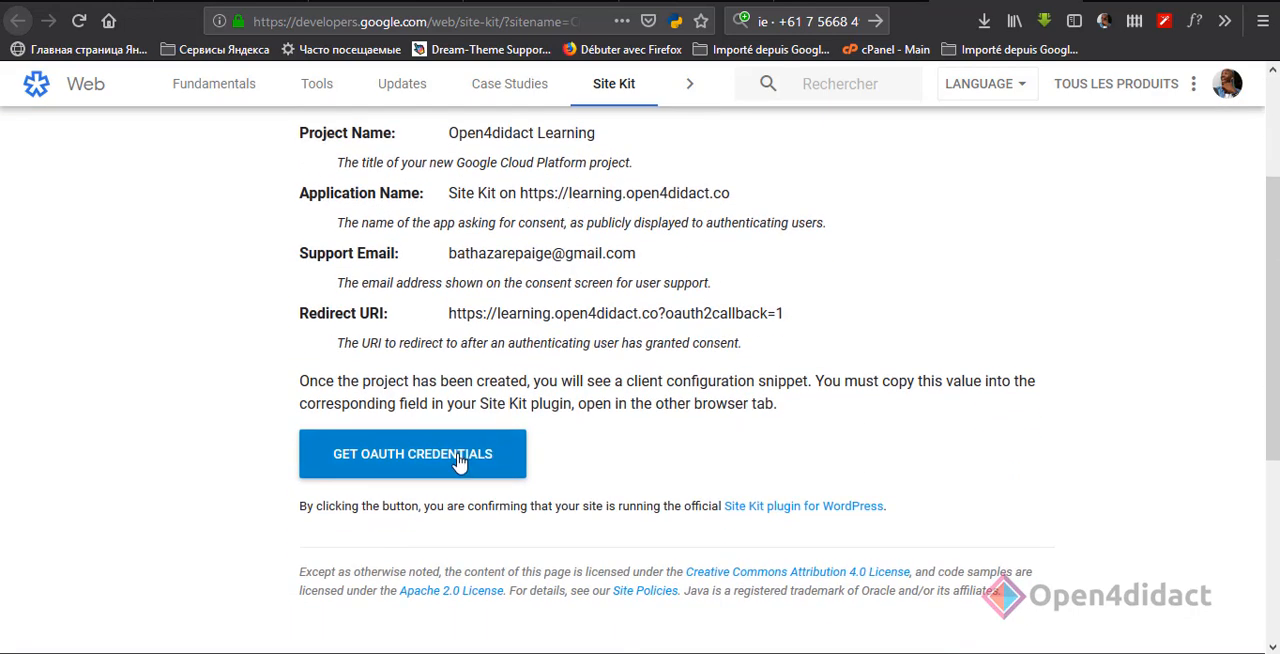
pyautogui.click(463, 464)
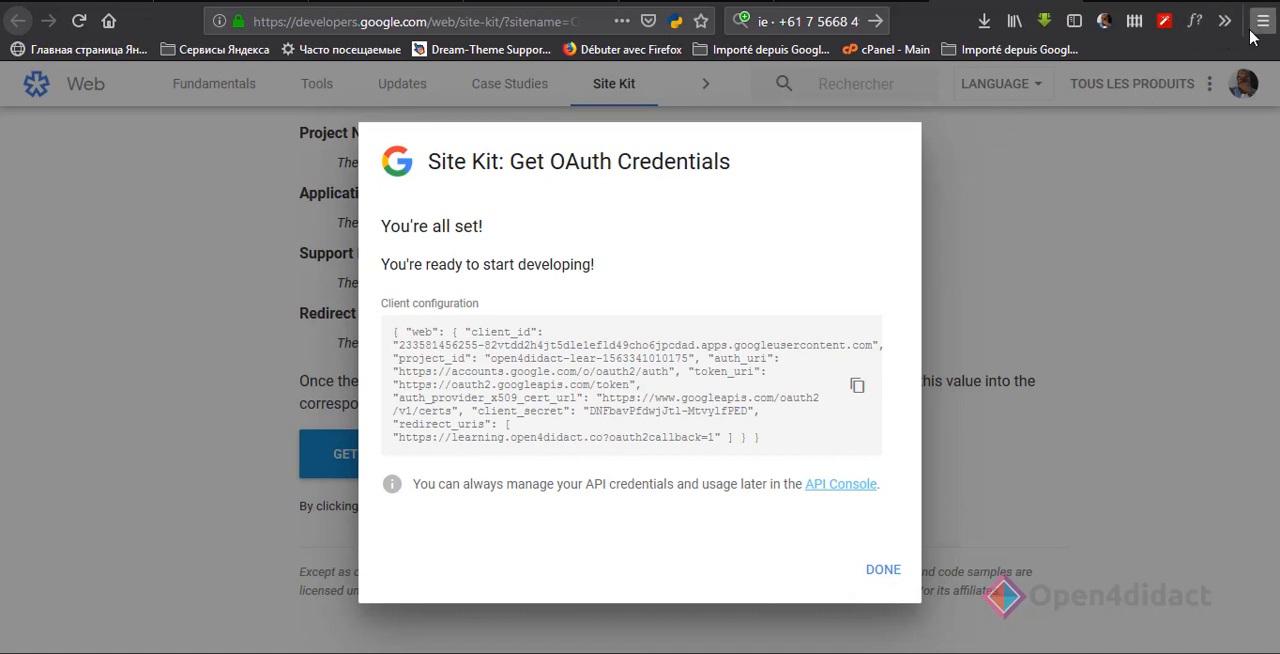
# Step: Copy the generated OAuth client configuration, paste it into the plugin's Client configuration field and proceed to authentication
pyautogui.click(857, 392)
pyautogui.click(845, 1)
pyautogui.click(498, 471)
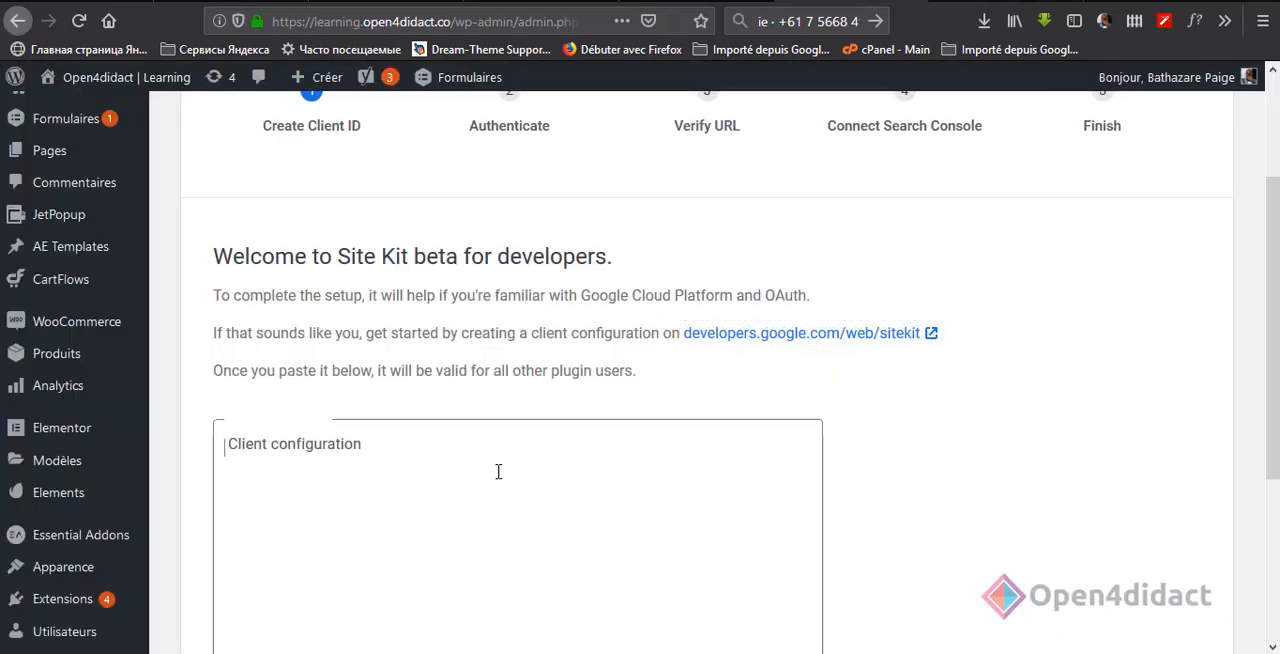
pyautogui.hotkey('ctrl', 'v')
pyautogui.scroll(-3, 286, 486)
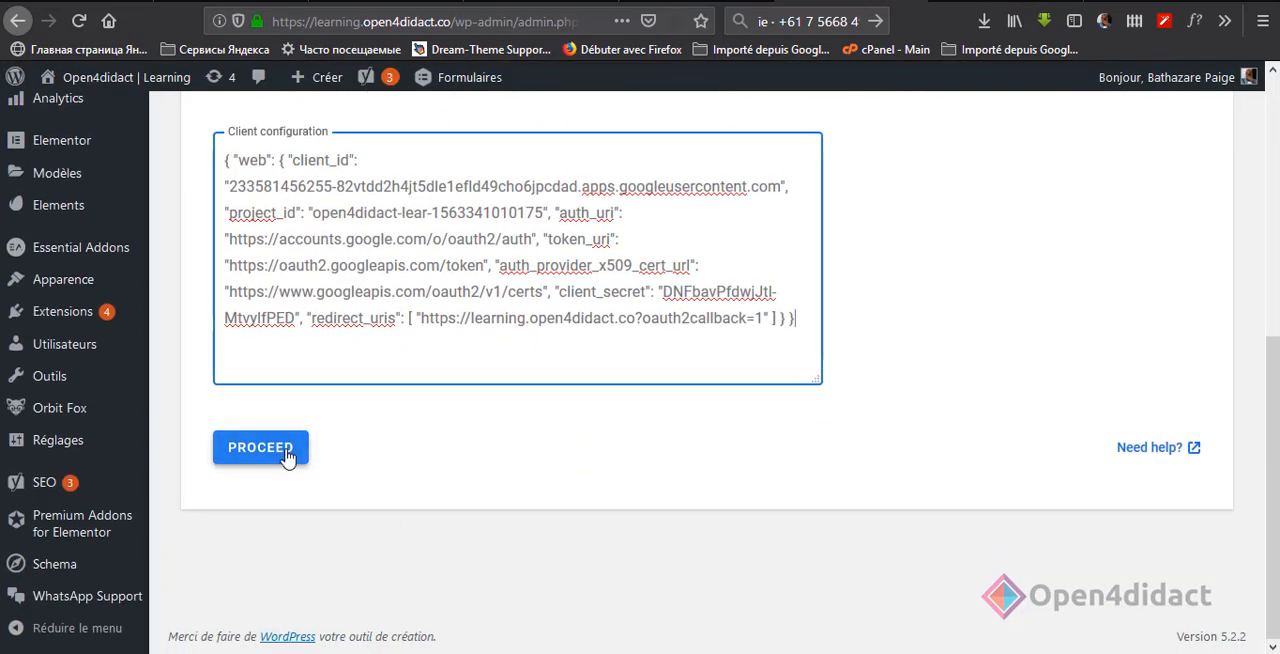
pyautogui.click(288, 455)
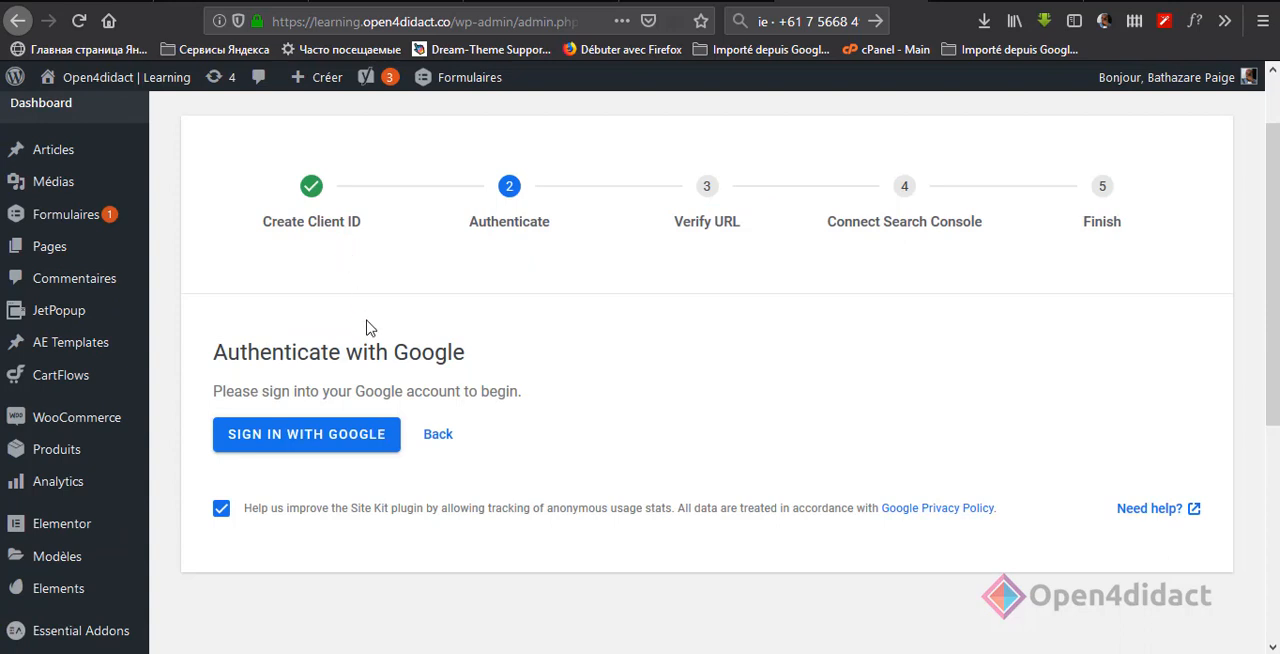
# Step: Sign in with the site owner's Google account and grant open4didact.co the requested permissions, including Search Console access
pyautogui.click(340, 440)
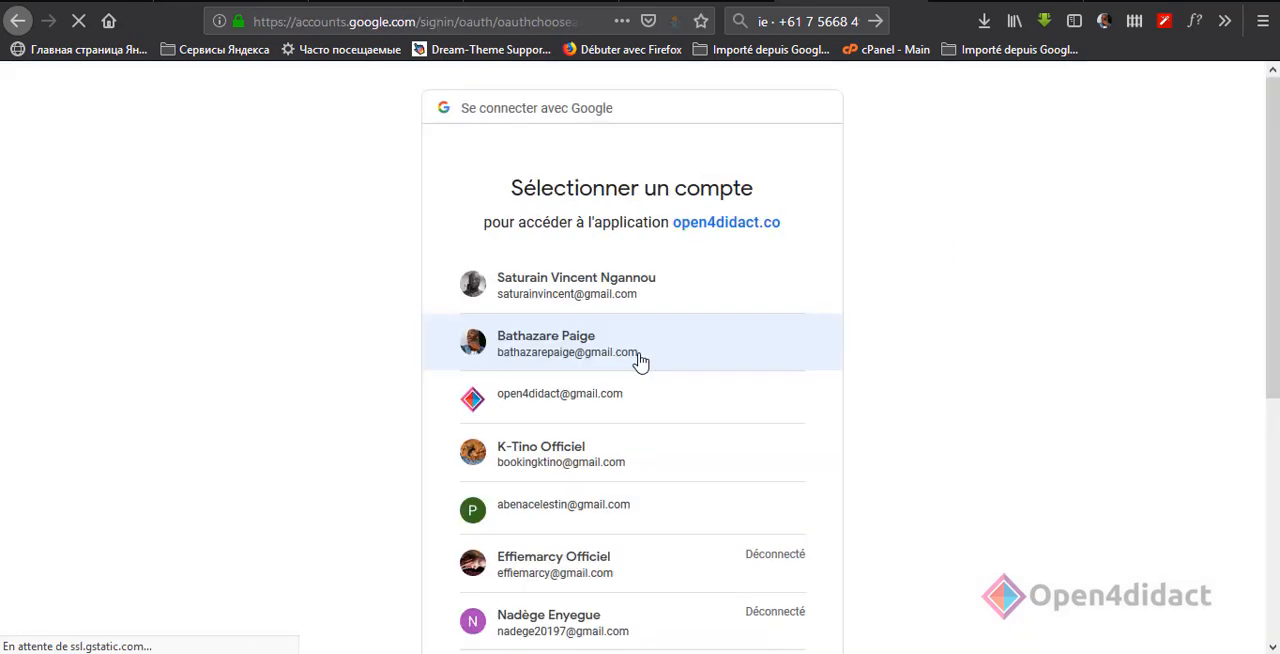
pyautogui.click(640, 360)
pyautogui.click(730, 455)
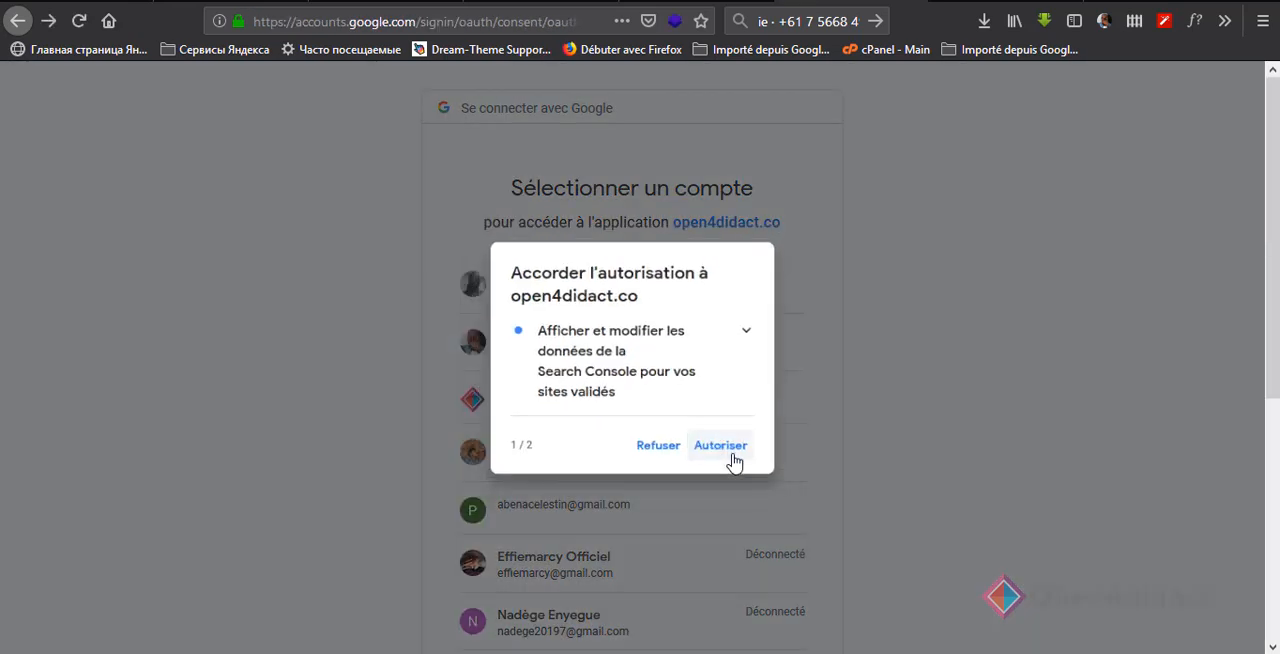
pyautogui.click(732, 454)
pyautogui.click(760, 519)
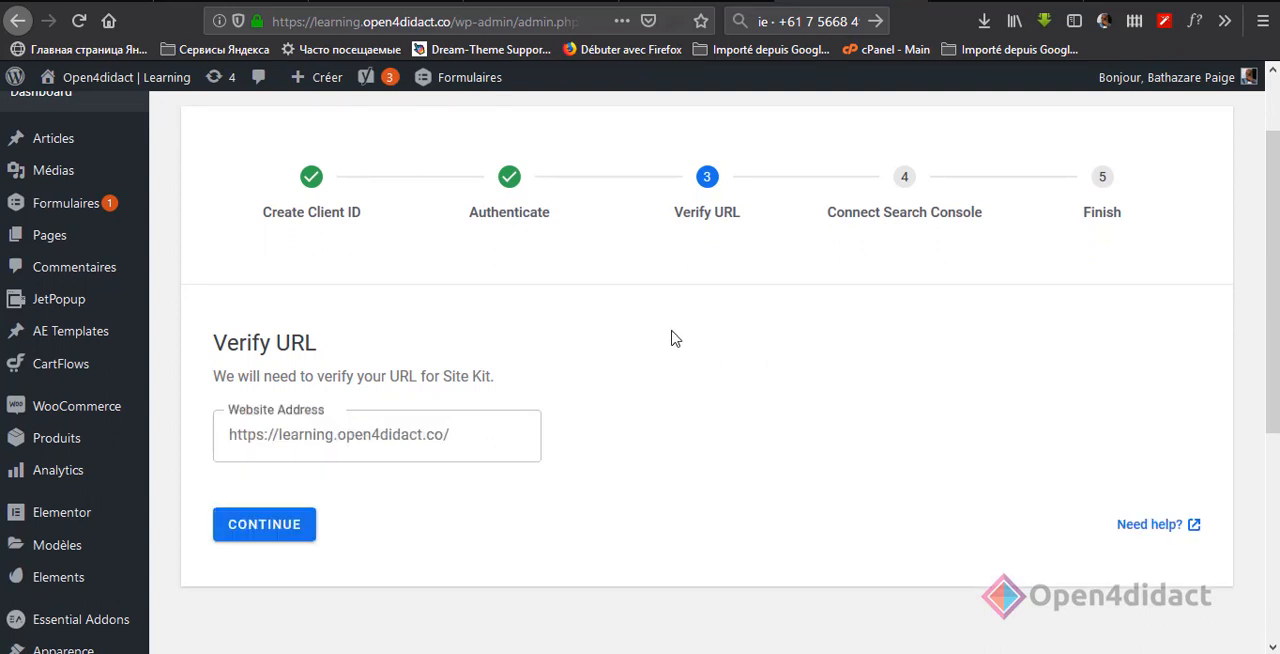
pyautogui.click(287, 530)
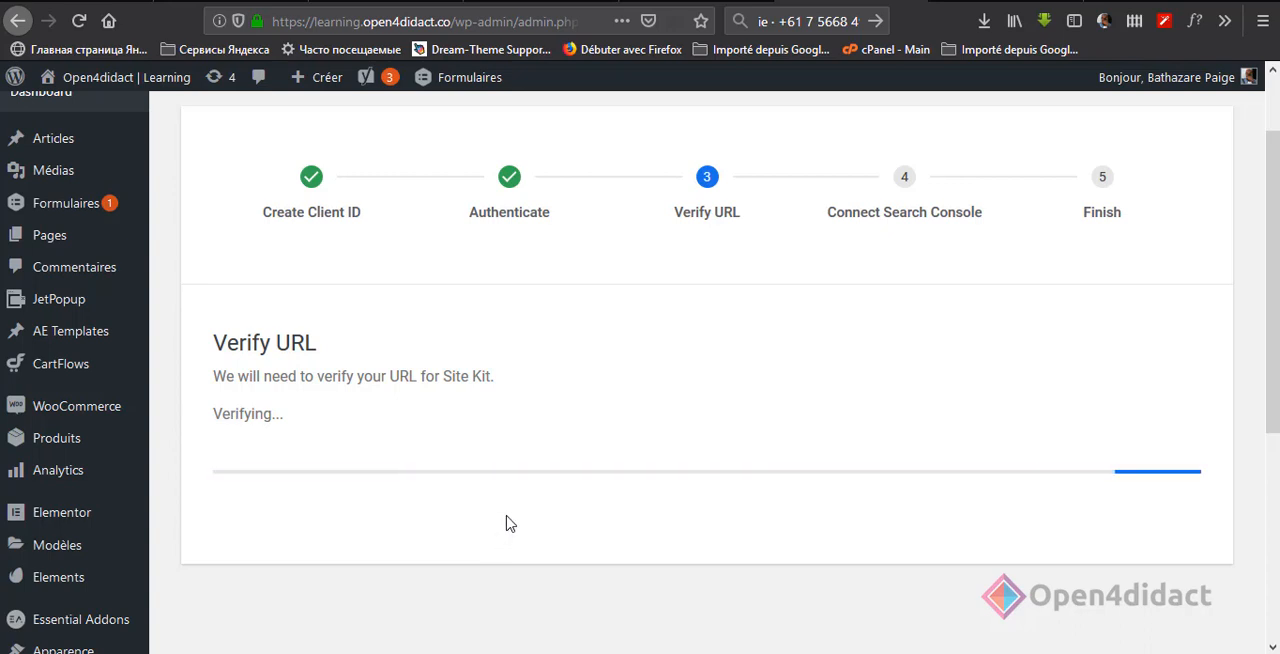
pyautogui.scroll(-1, 334, 368)
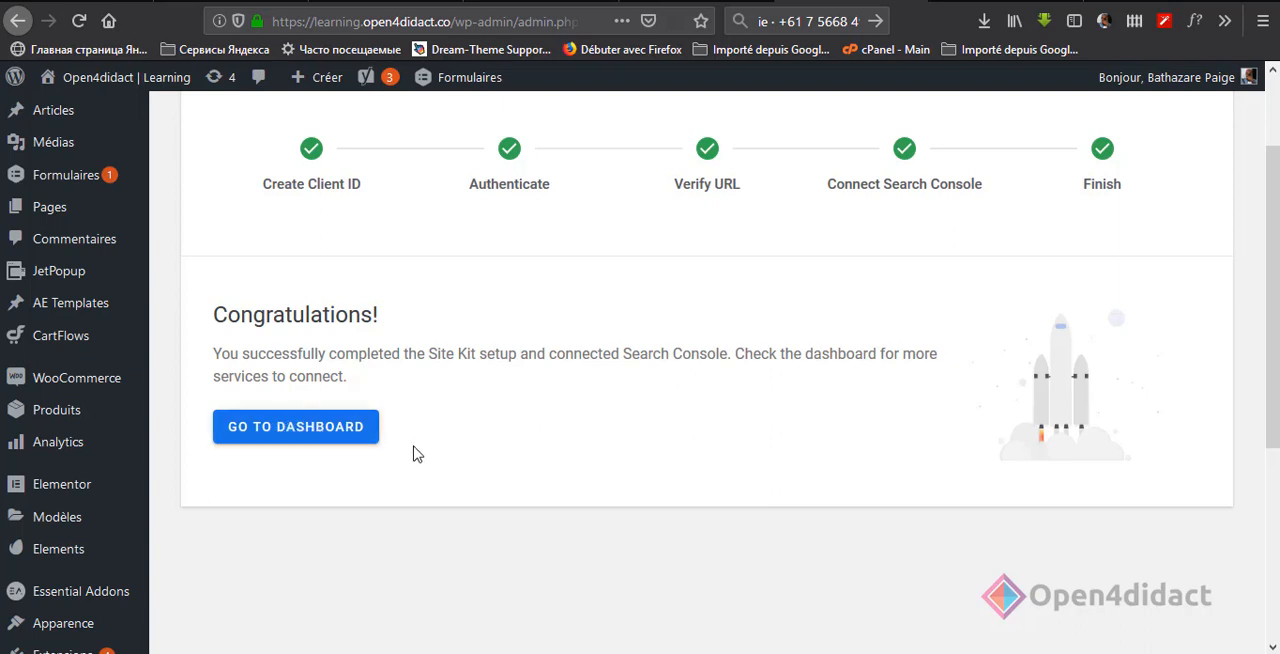
pyautogui.click(332, 430)
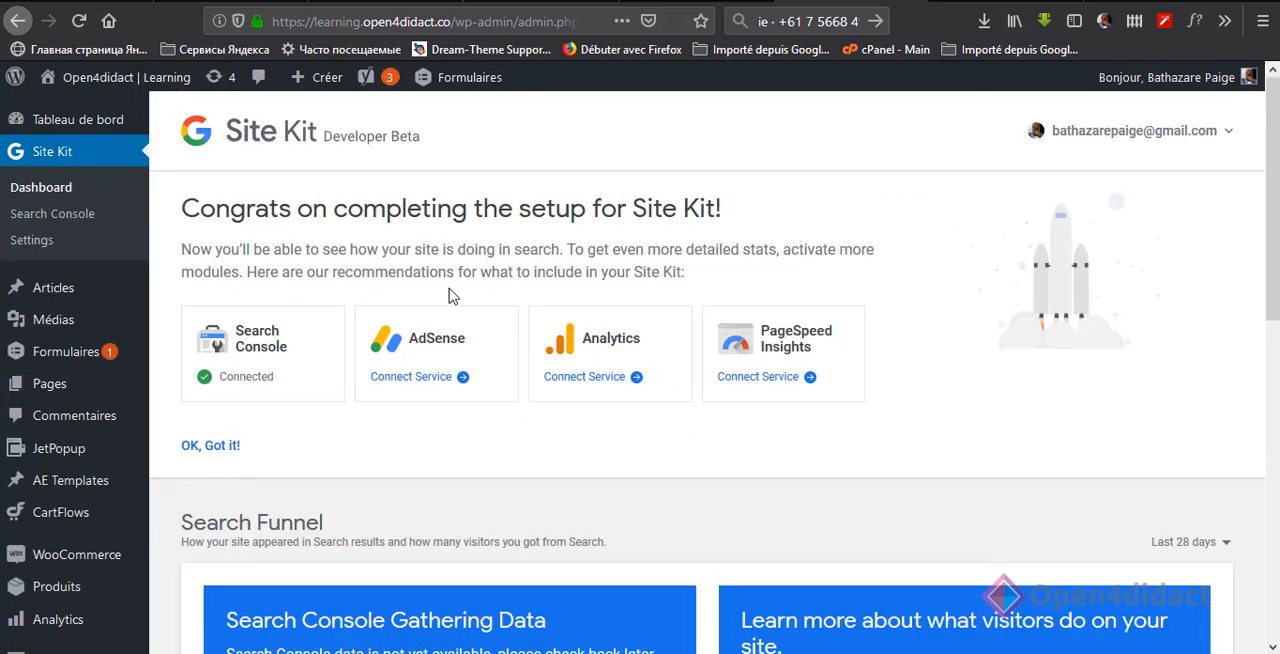
# Step: Look through the dashboard's connectable services and its Search Funnel, Popularity and PageSpeed Insights sections
pyautogui.scroll(-2, 471, 306)
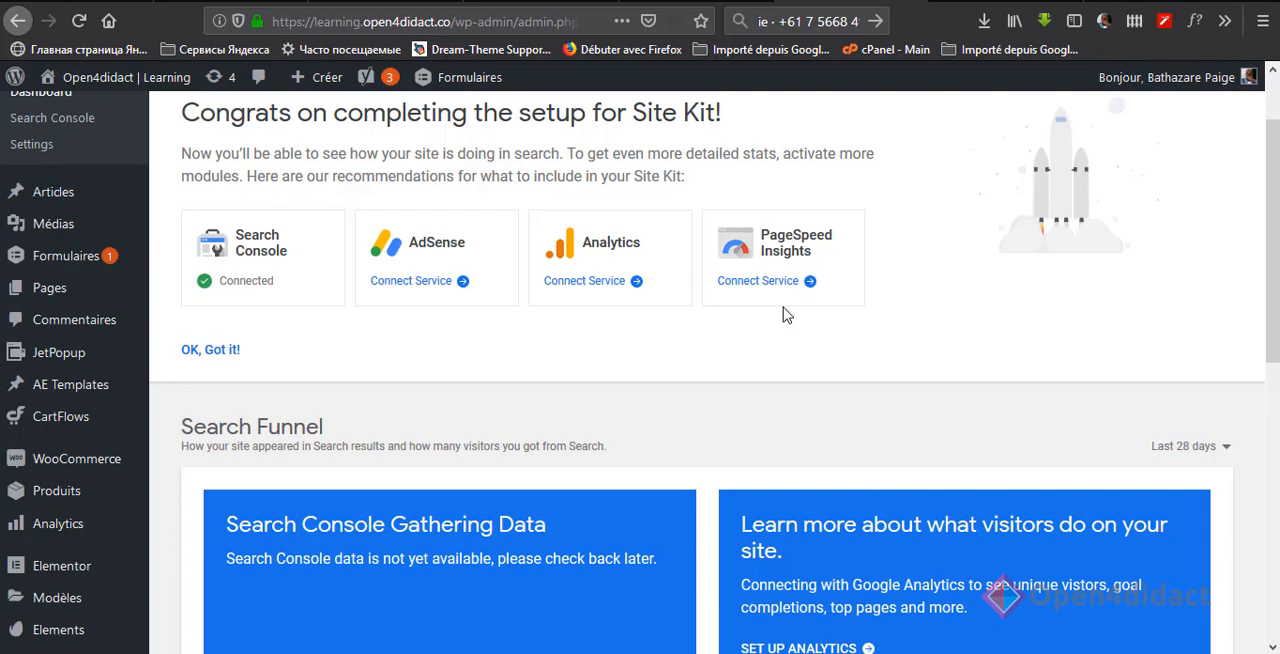
pyautogui.scroll(-3, 785, 314)
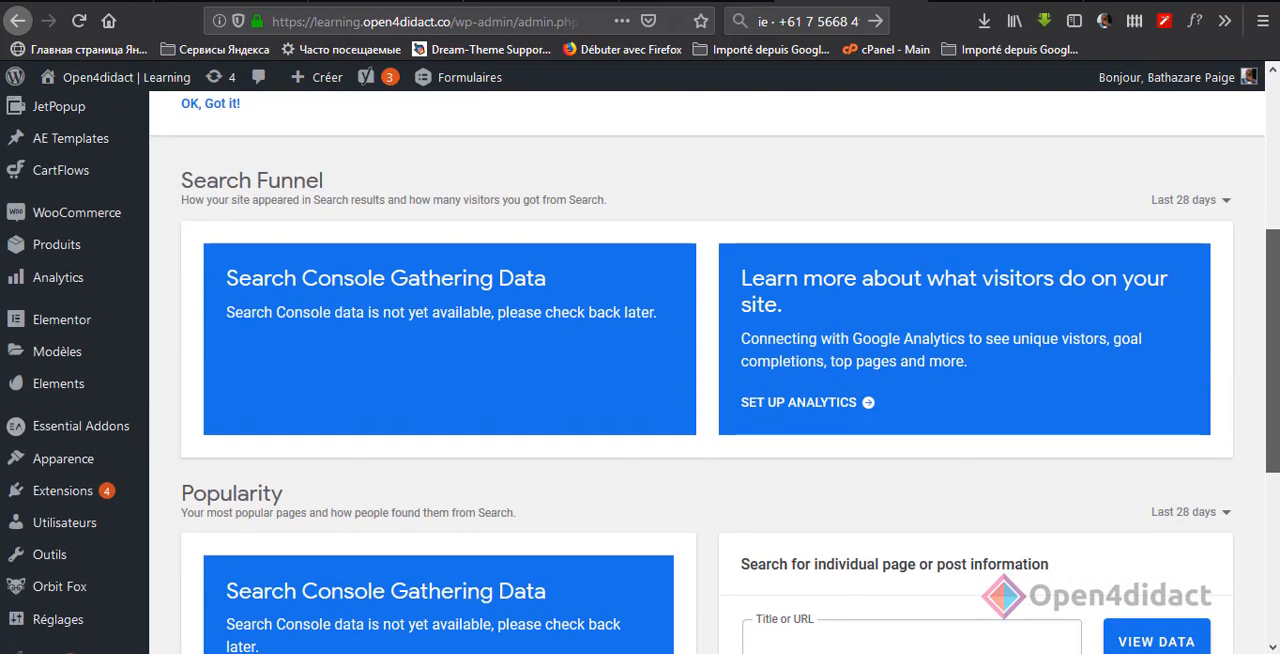
pyautogui.scroll(-5, 707, 372)
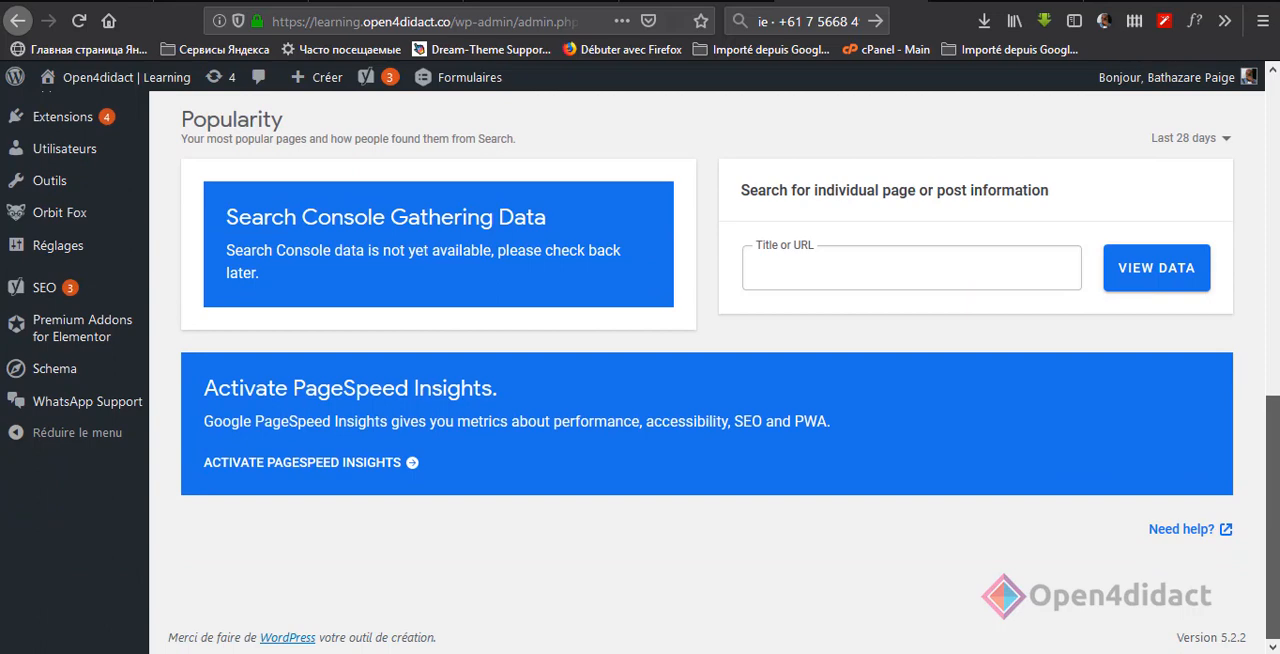
# Step: Start connecting the Analytics service, choose the site owner's Google account and continue past the unverified-app warning to open4didact.co
pyautogui.scroll(8, 1277, 197)
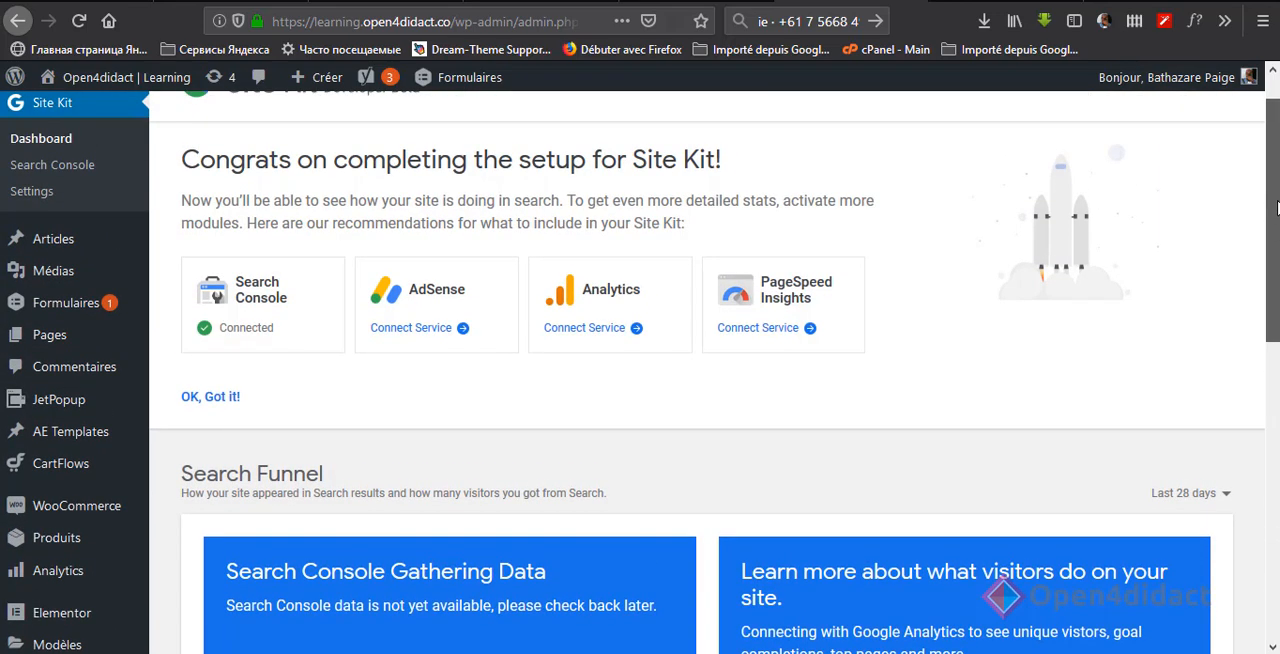
pyautogui.scroll(1, 1277, 197)
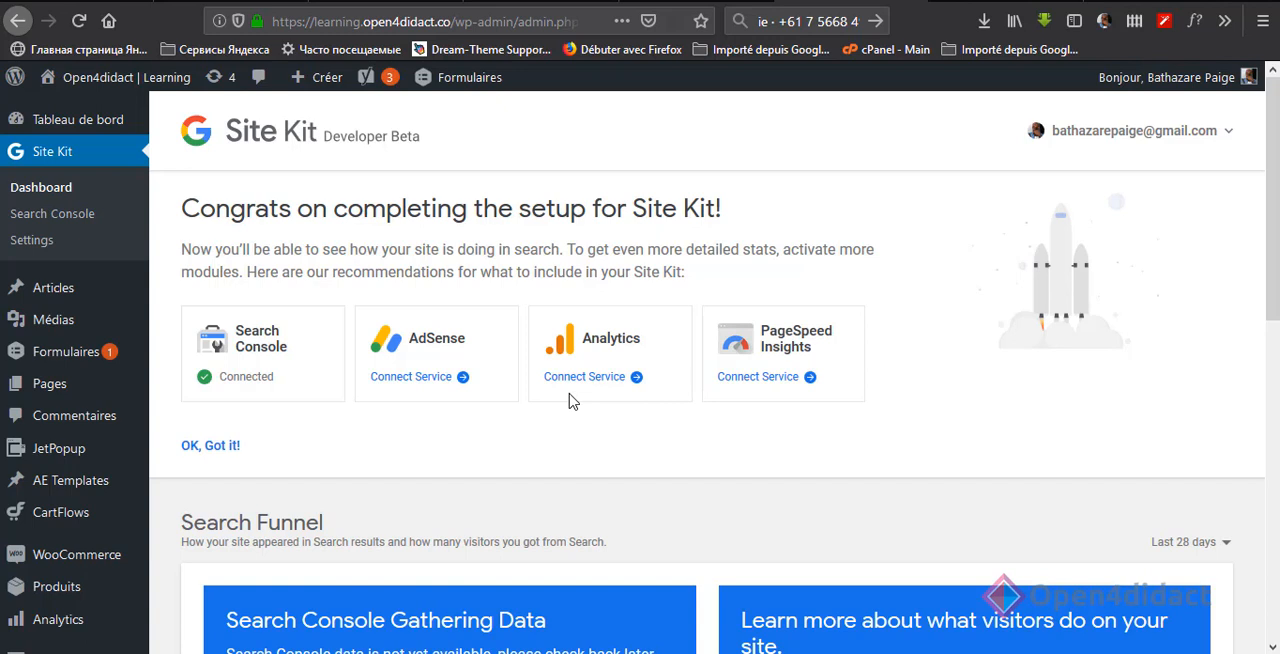
pyautogui.click(603, 380)
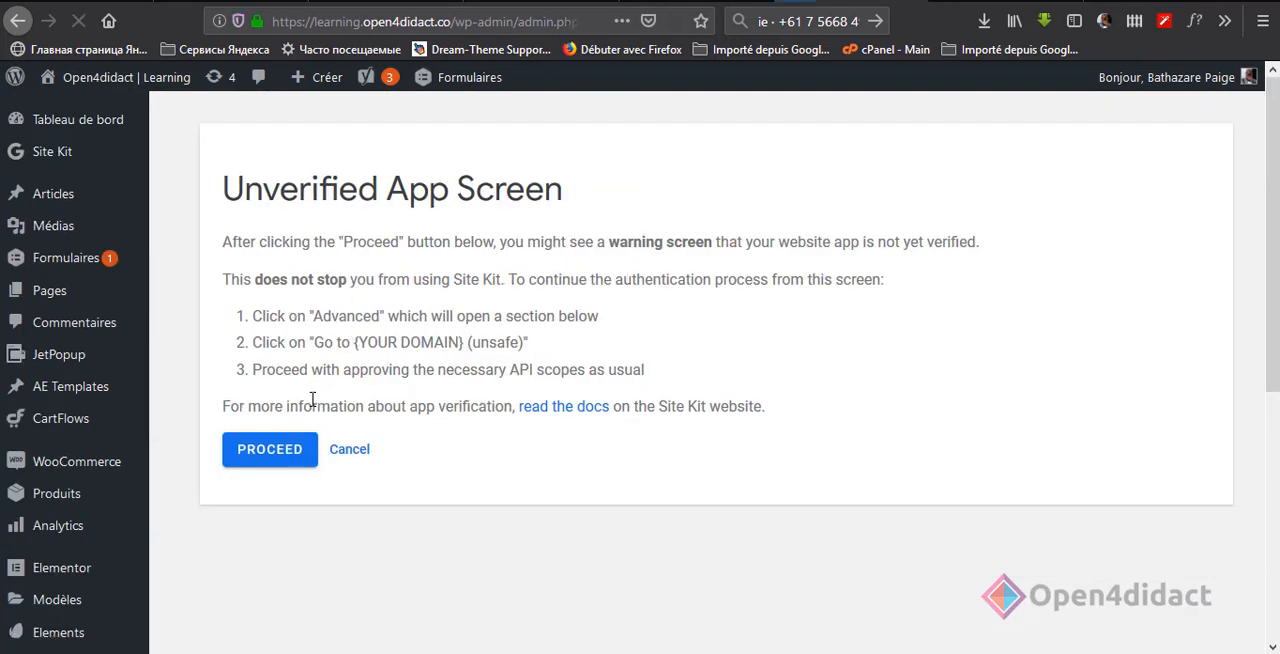
pyautogui.click(256, 456)
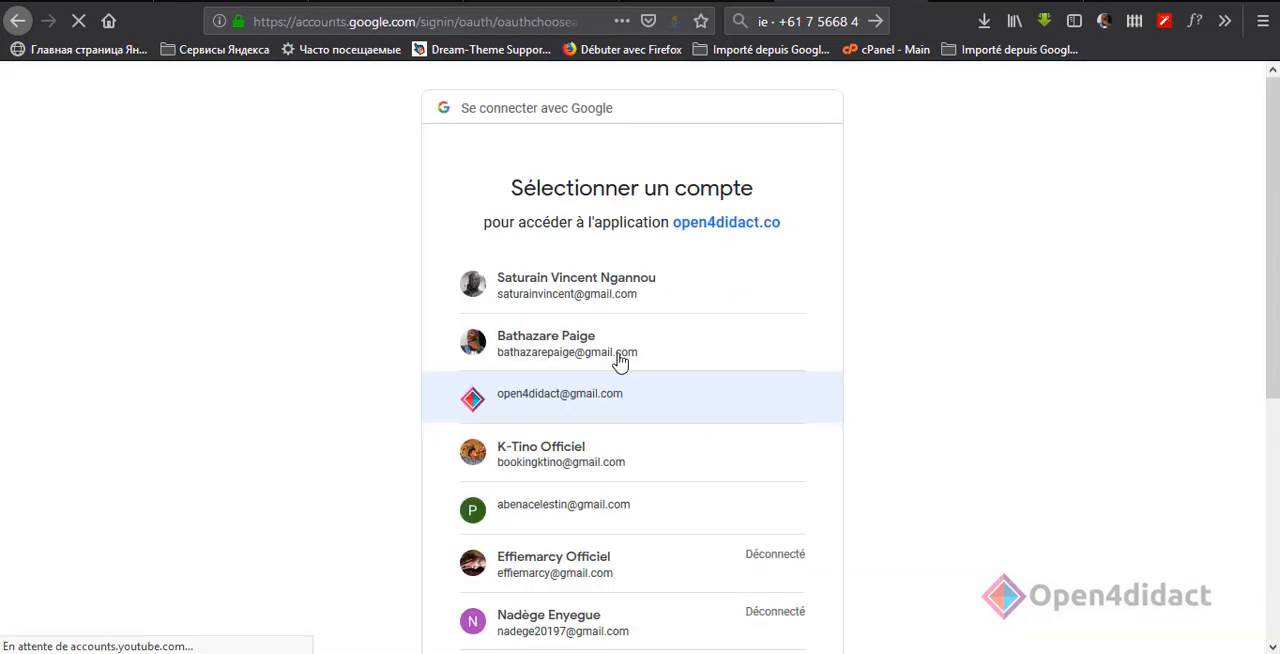
pyautogui.click(614, 360)
pyautogui.click(458, 481)
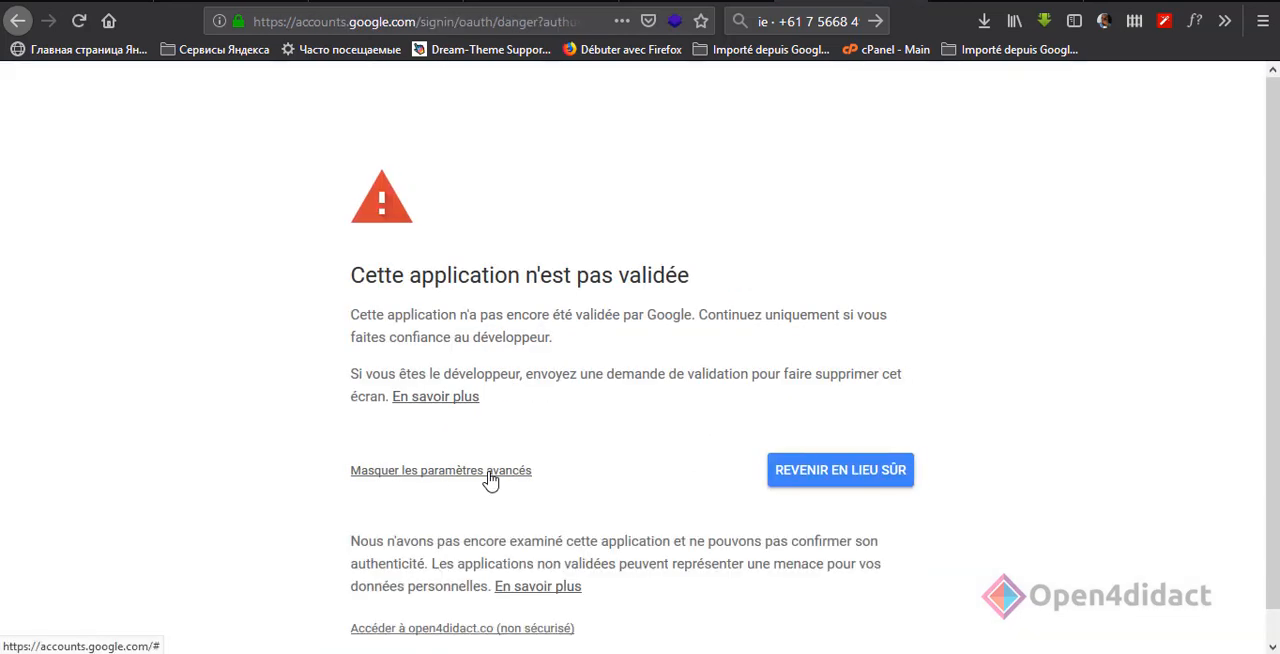
pyautogui.scroll(-1, 591, 437)
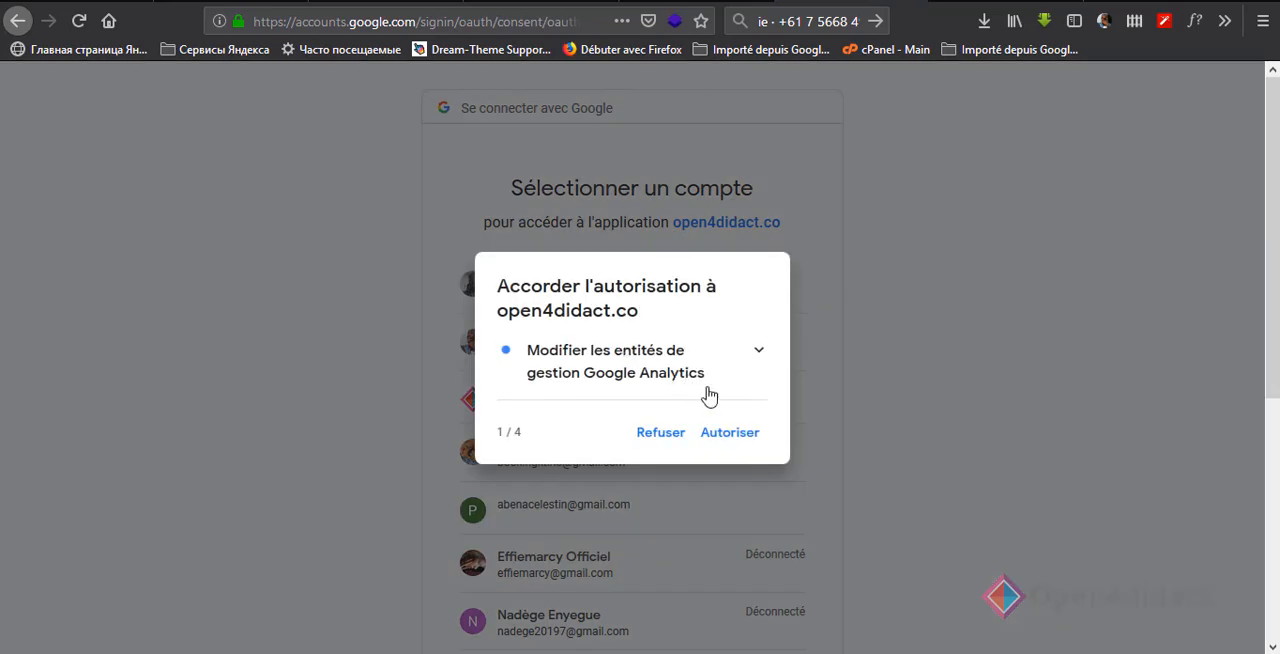
# Step: Grant open4didact.co the requested Google Analytics permissions and authorize the access summary
pyautogui.click(746, 438)
pyautogui.click(748, 447)
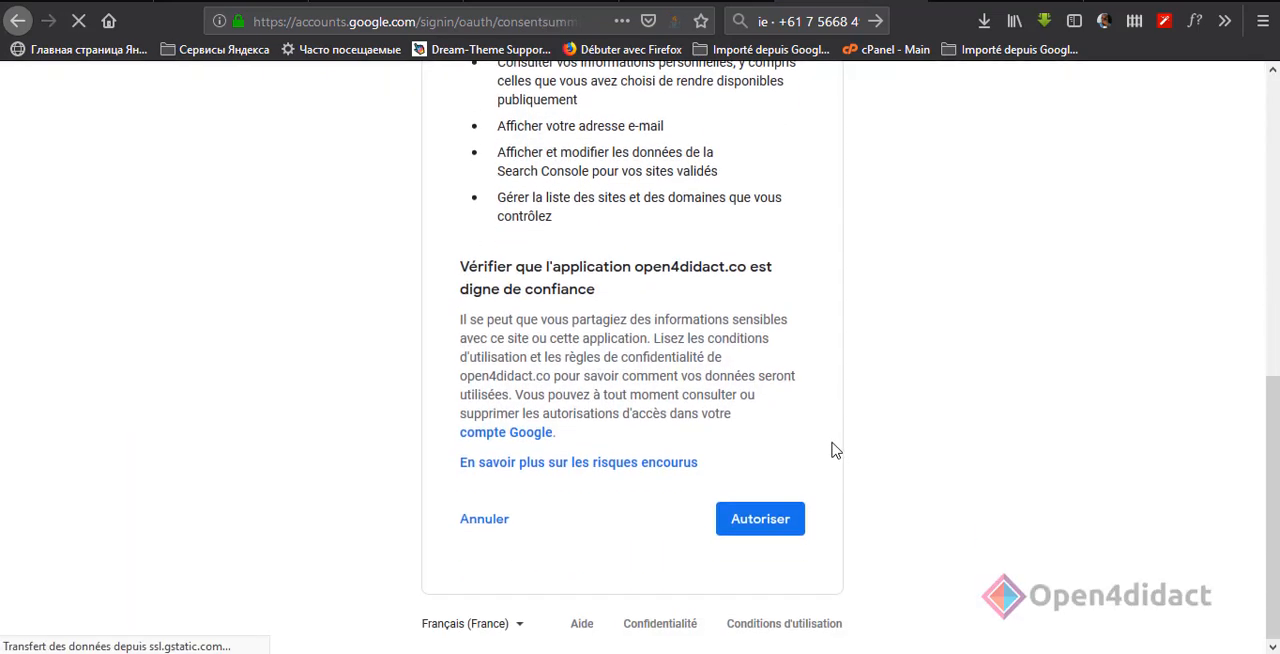
pyautogui.scroll(-10, 837, 477)
pyautogui.click(766, 528)
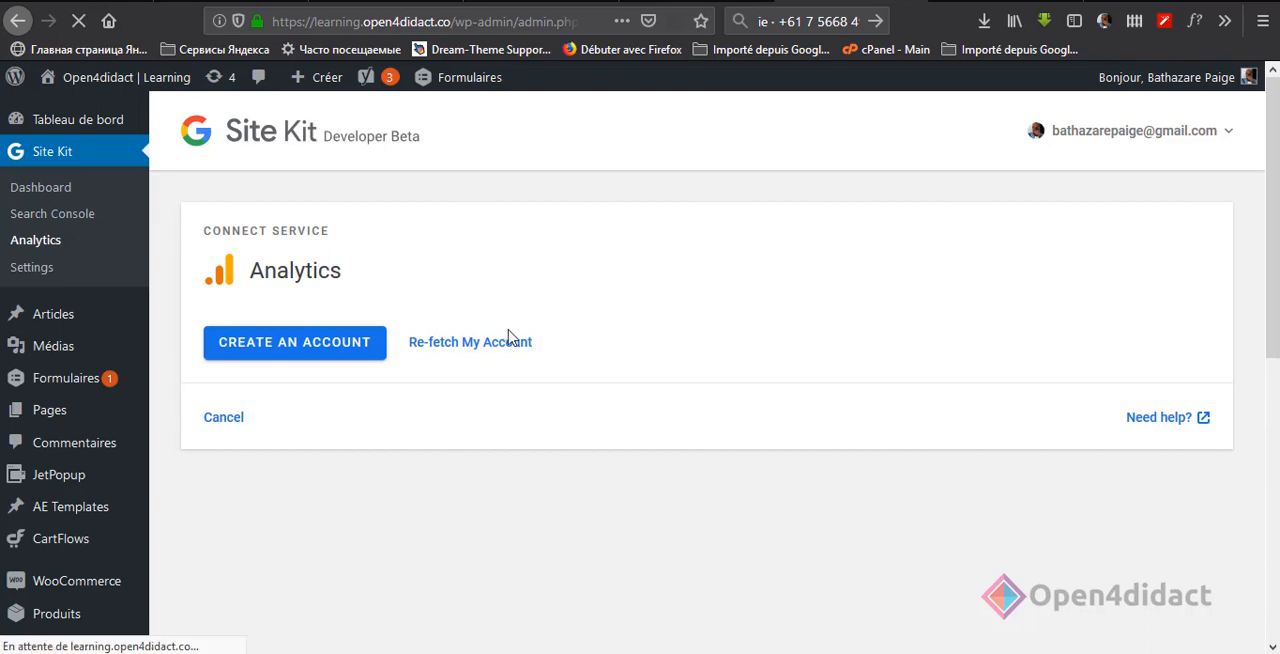
# Step: Start creating an Analytics account, switch to the site owner's Google account and begin the sign-up
pyautogui.click(338, 345)
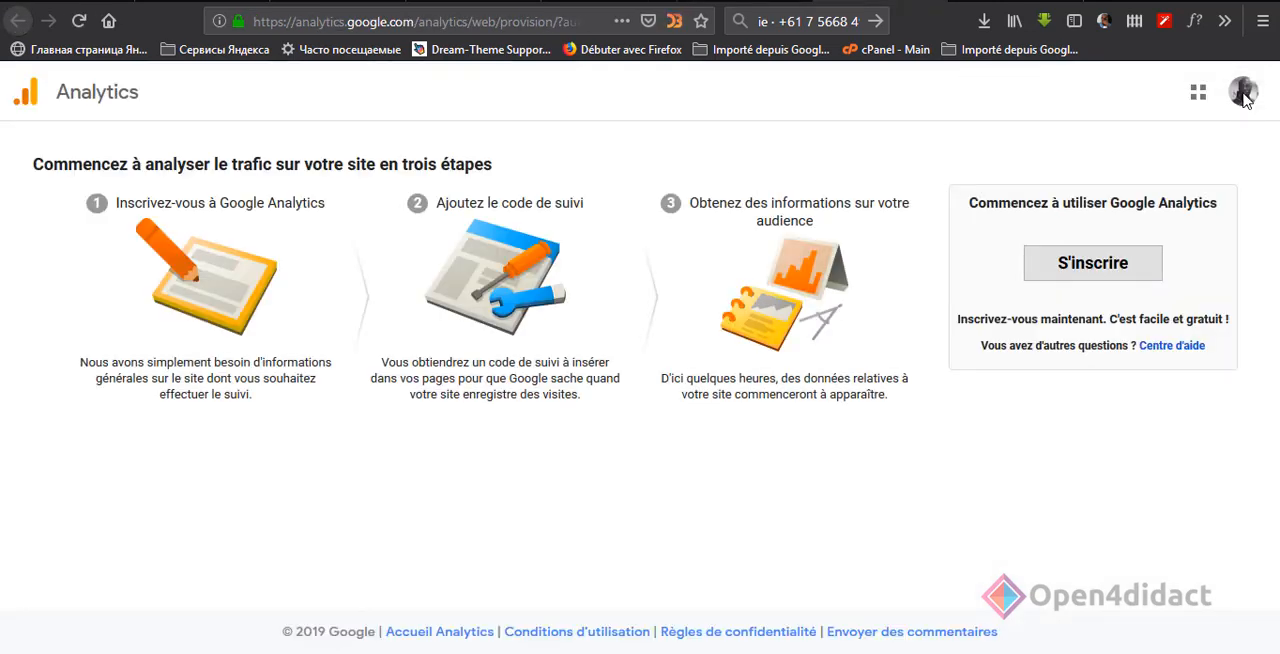
pyautogui.click(1243, 99)
pyautogui.click(1091, 199)
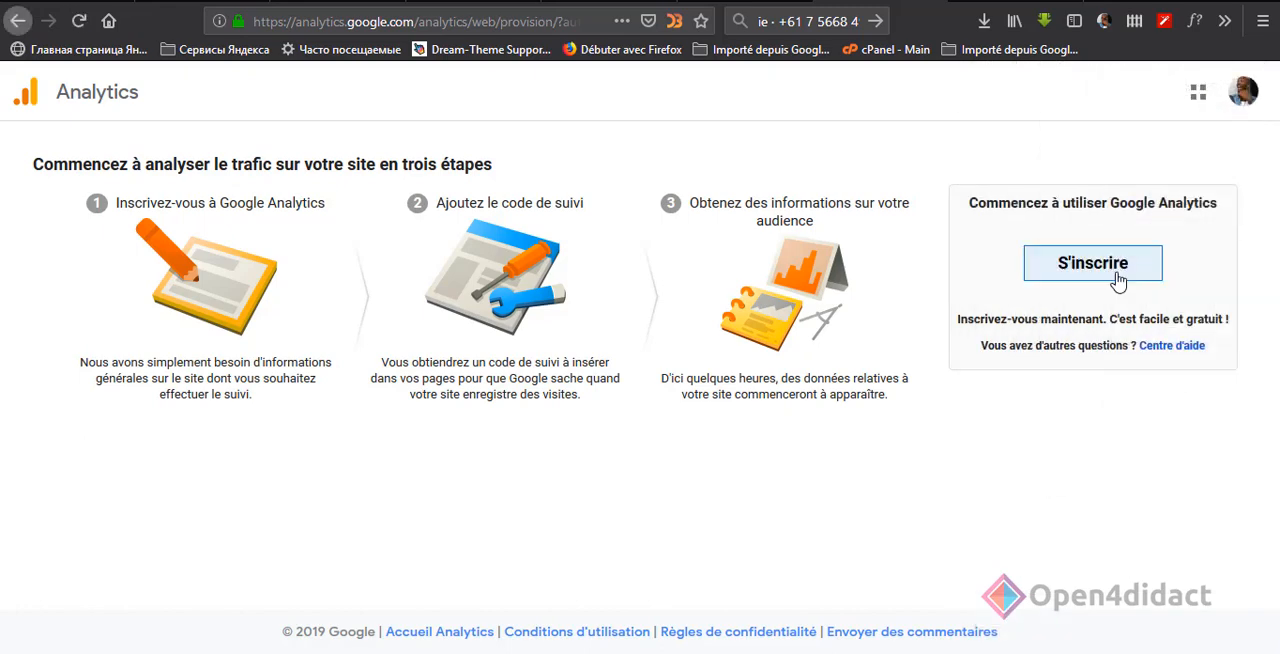
pyautogui.click(1118, 283)
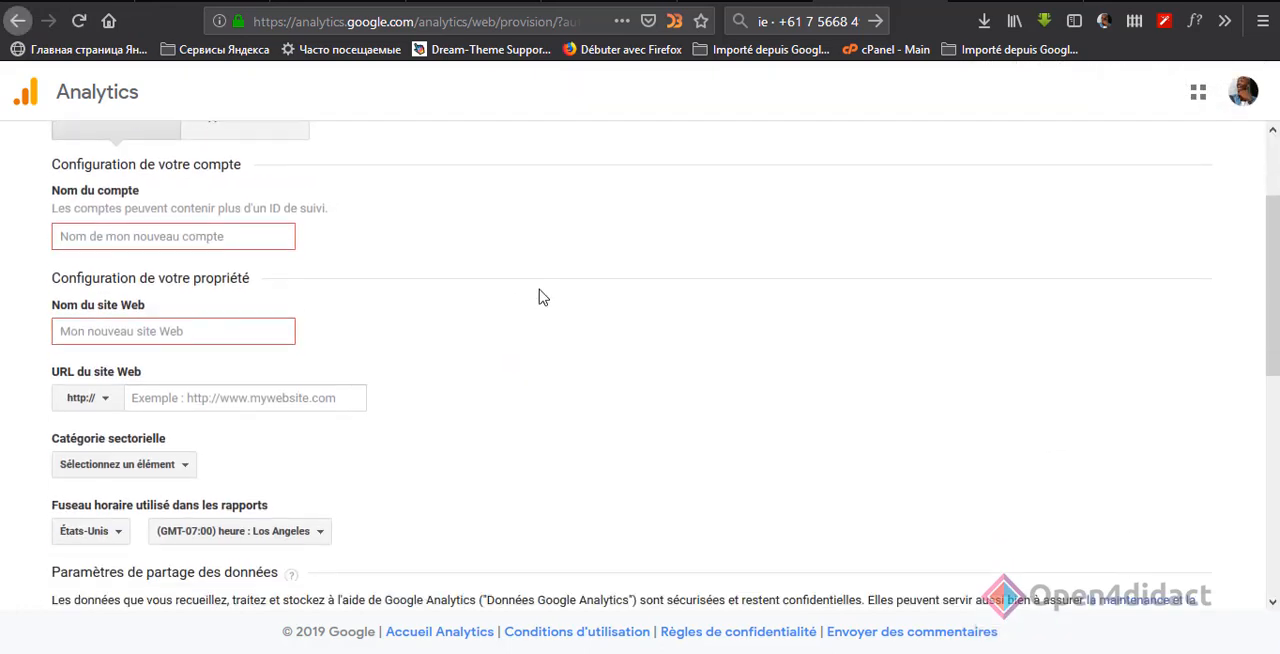
pyautogui.click(194, 214)
pyautogui.write('Learning Open4didact')
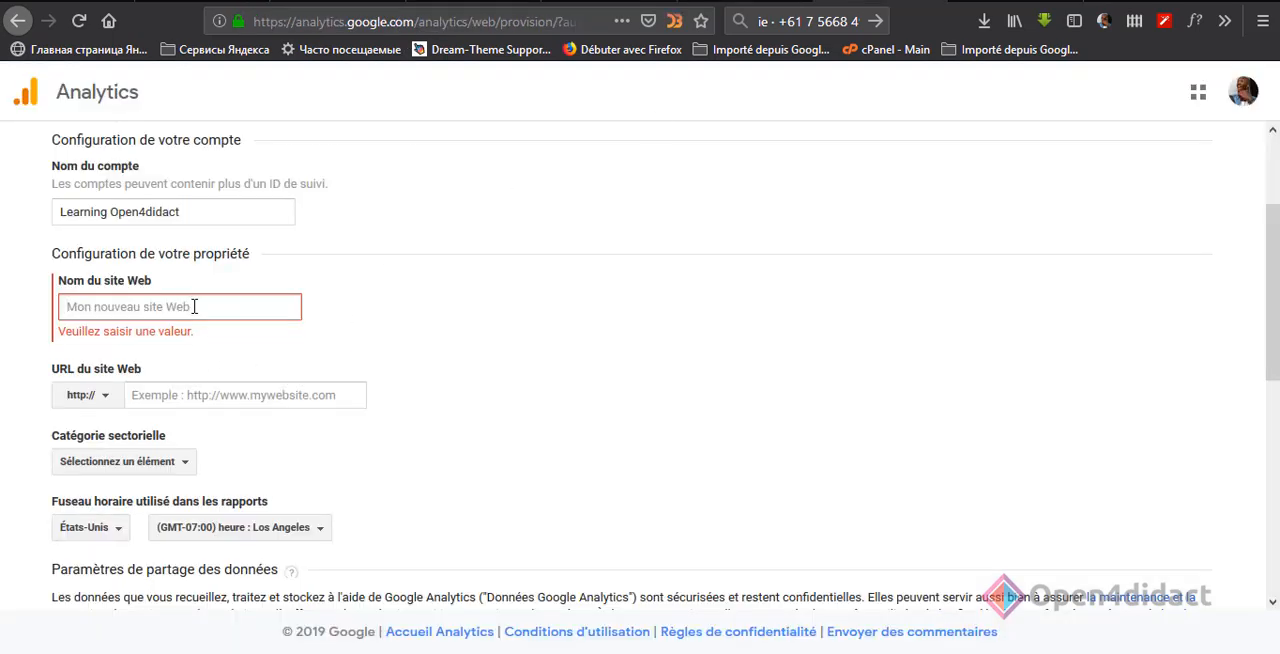
pyautogui.click(238, 388)
pyautogui.moveTo(181, 396); pyautogui.dragTo(132, 396)
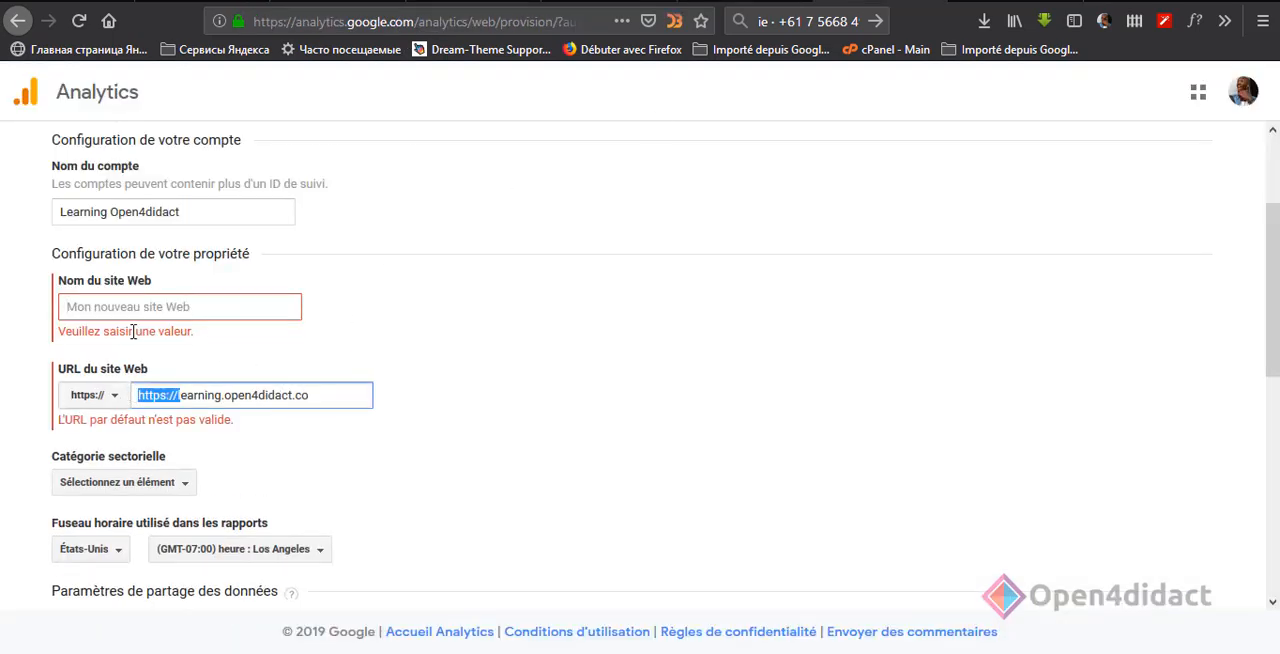
pyautogui.press('BackSpace')
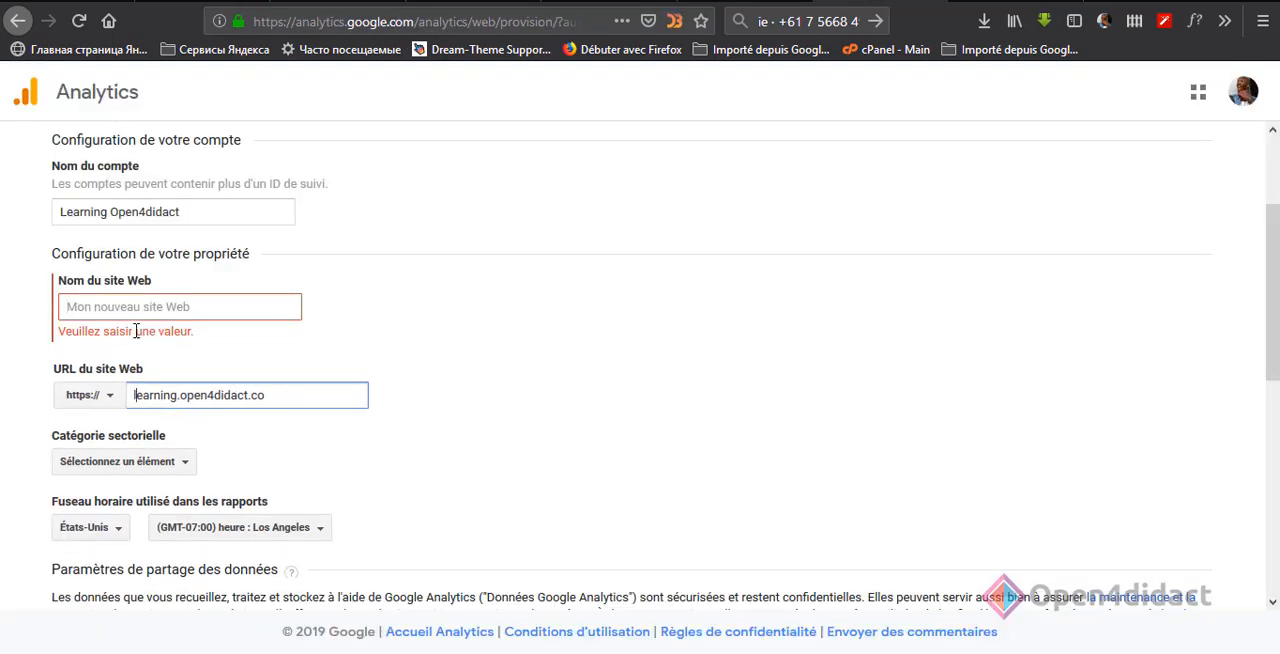
pyautogui.click(187, 307)
pyautogui.write('Learning Open4didact')
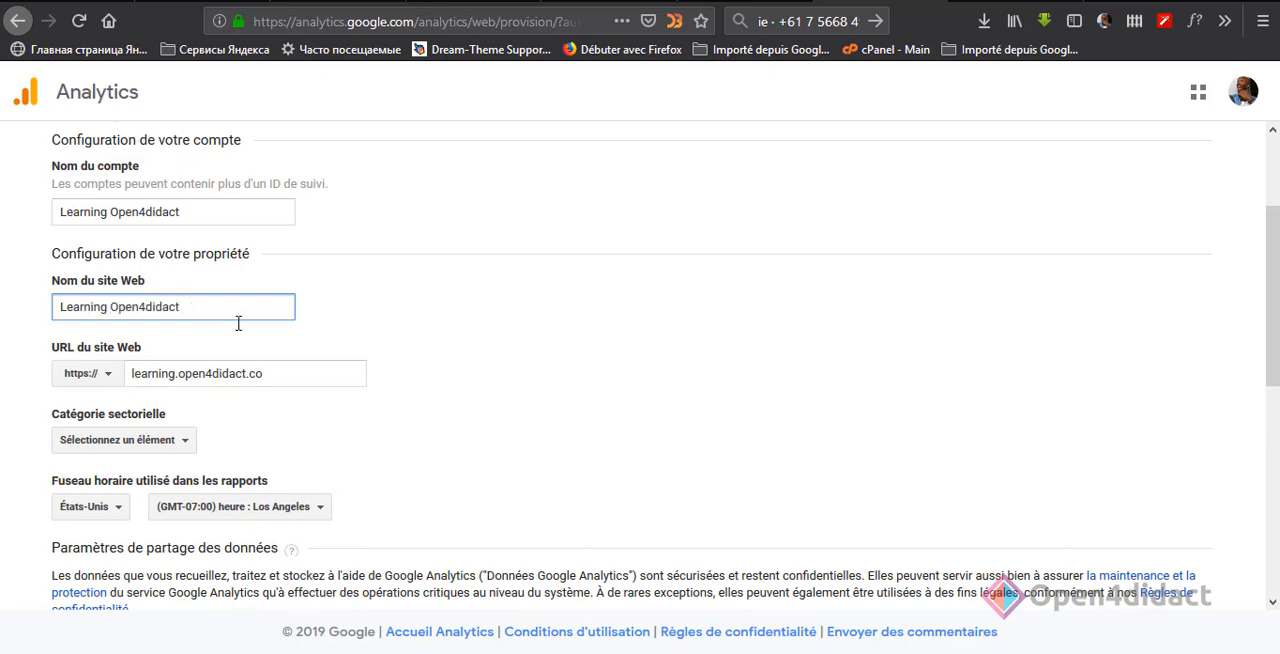
# Step: Set the website's industry category to Communautés en ligne
pyautogui.scroll(-3, 238, 323)
pyautogui.click(122, 270)
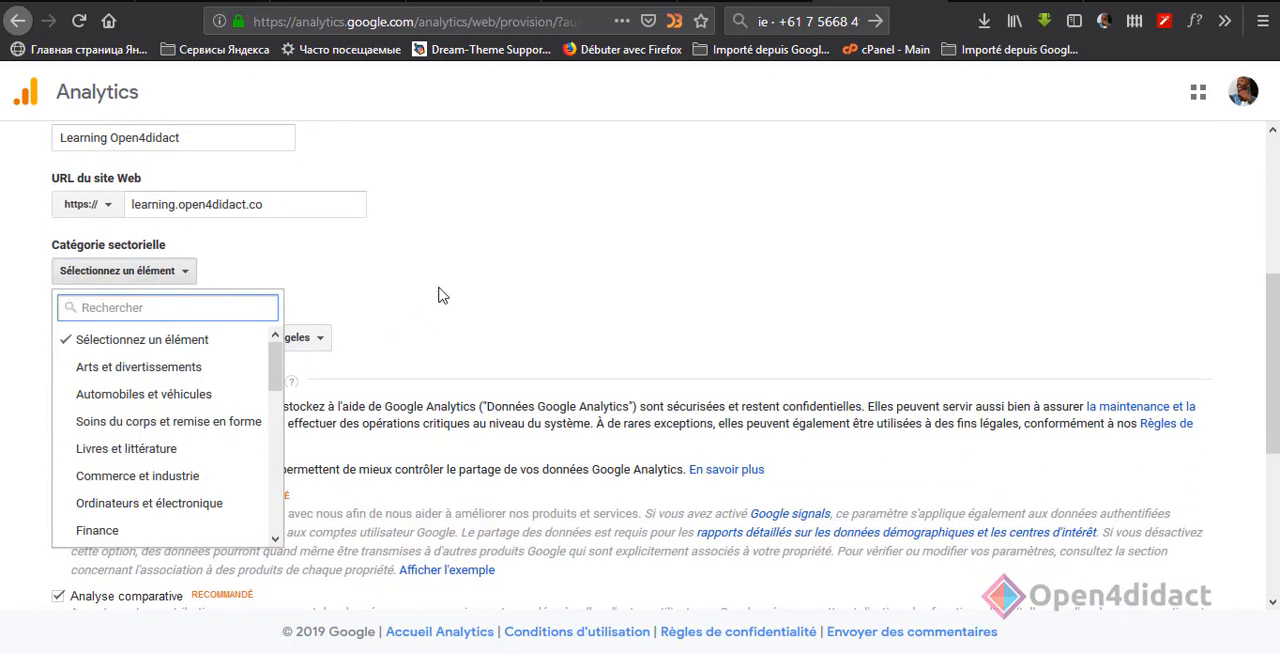
pyautogui.scroll(-2, 443, 295)
pyautogui.moveTo(275, 300); pyautogui.dragTo(279, 396)
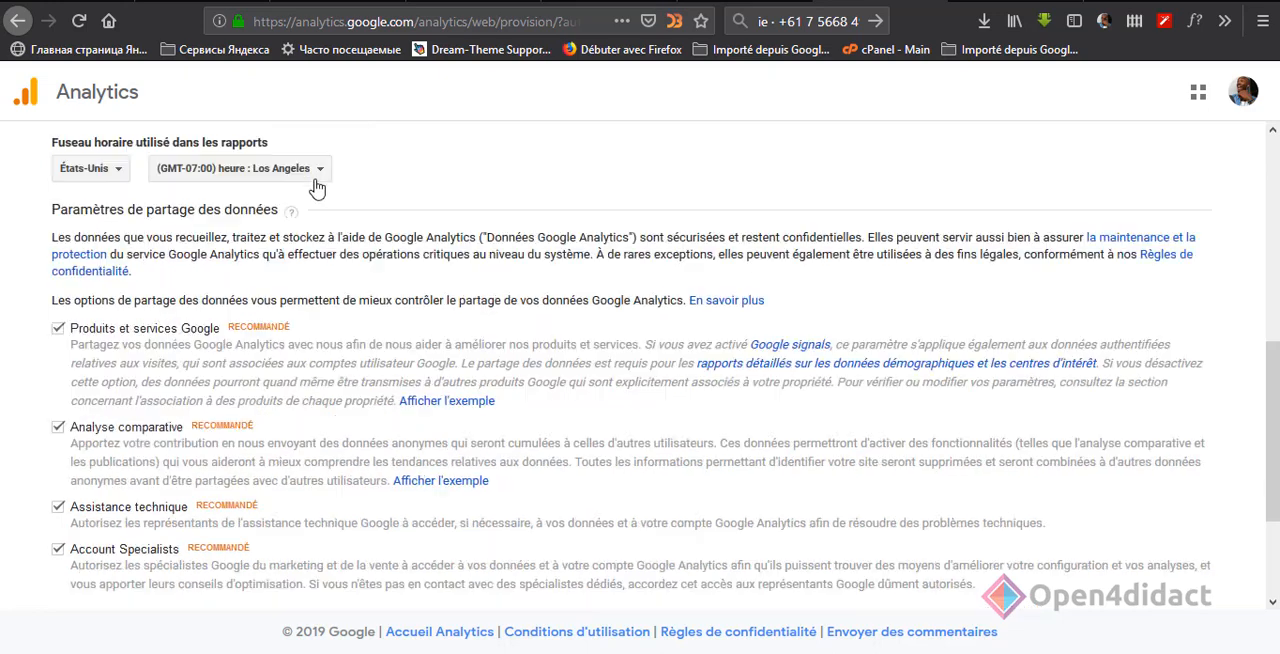
pyautogui.click(315, 177)
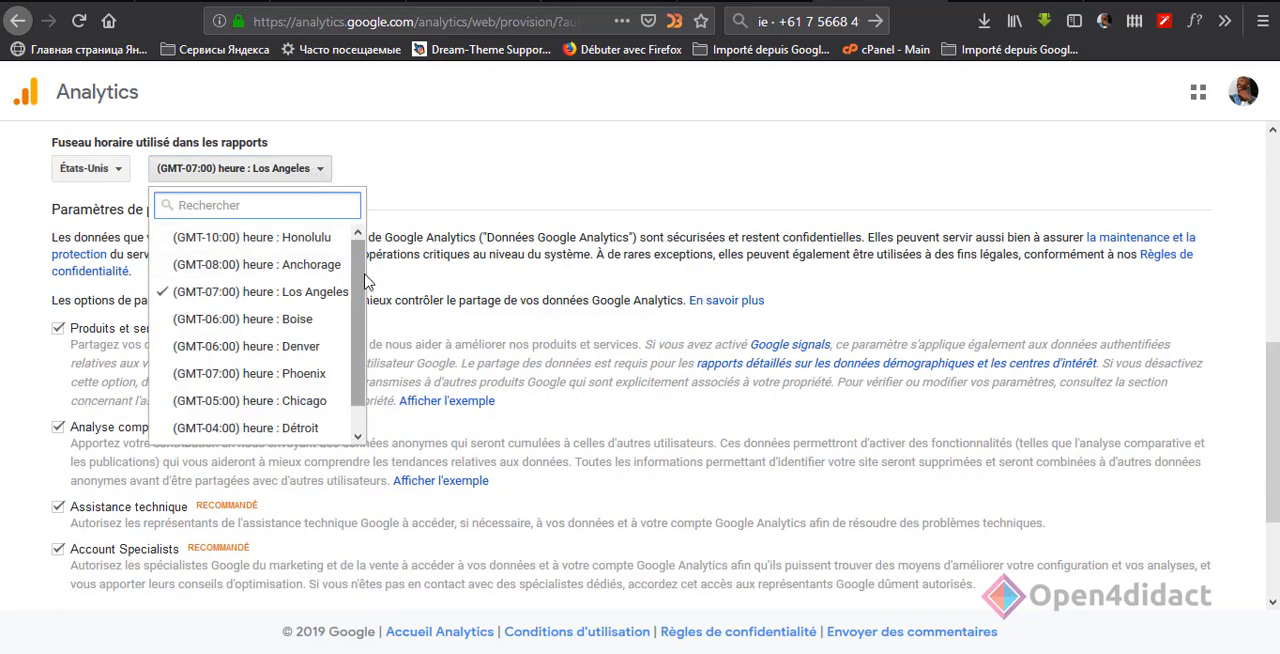
pyautogui.moveTo(363, 290); pyautogui.dragTo(361, 334)
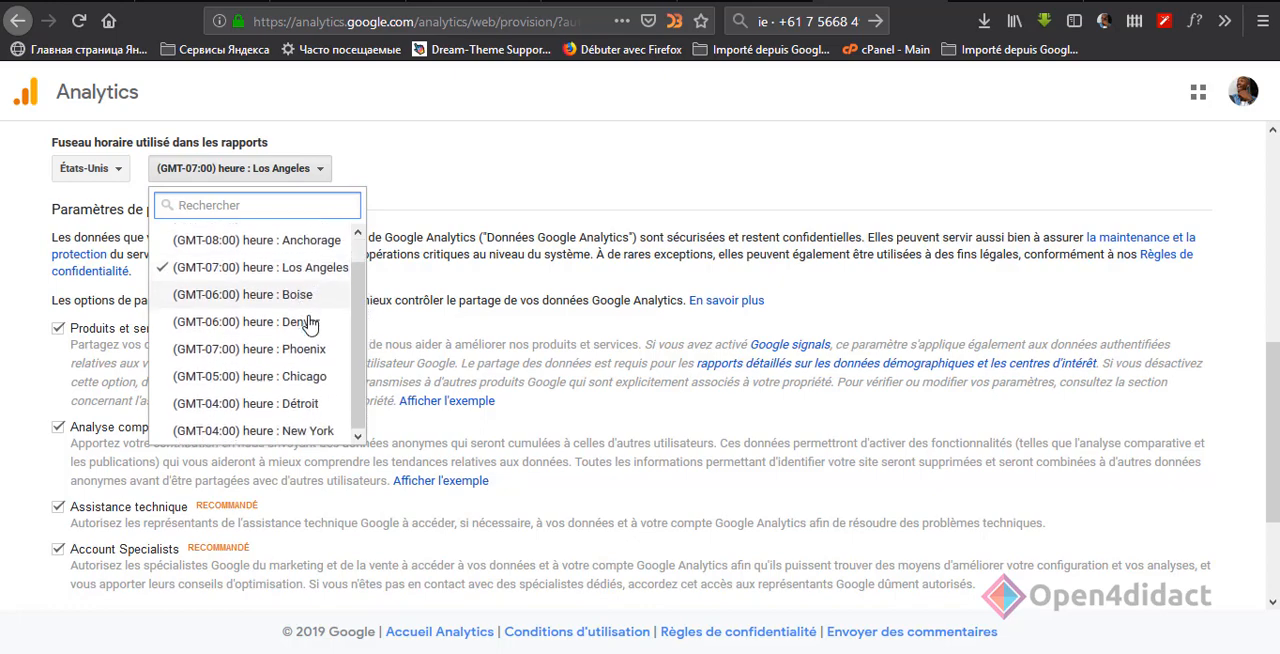
pyautogui.scroll(-1, 313, 359)
pyautogui.scroll(-3, 313, 359)
pyautogui.scroll(6, 337, 337)
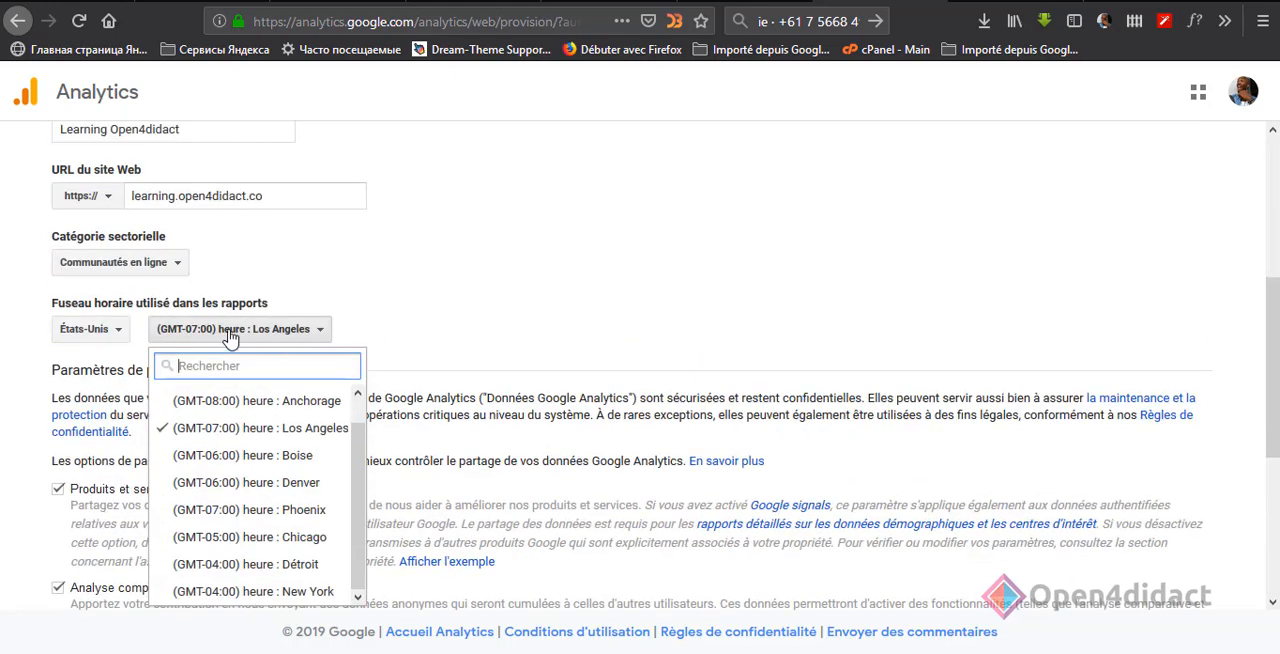
# Step: Set the country of the reporting time zone to Royaume-Uni
pyautogui.click(127, 340)
pyautogui.click(126, 338)
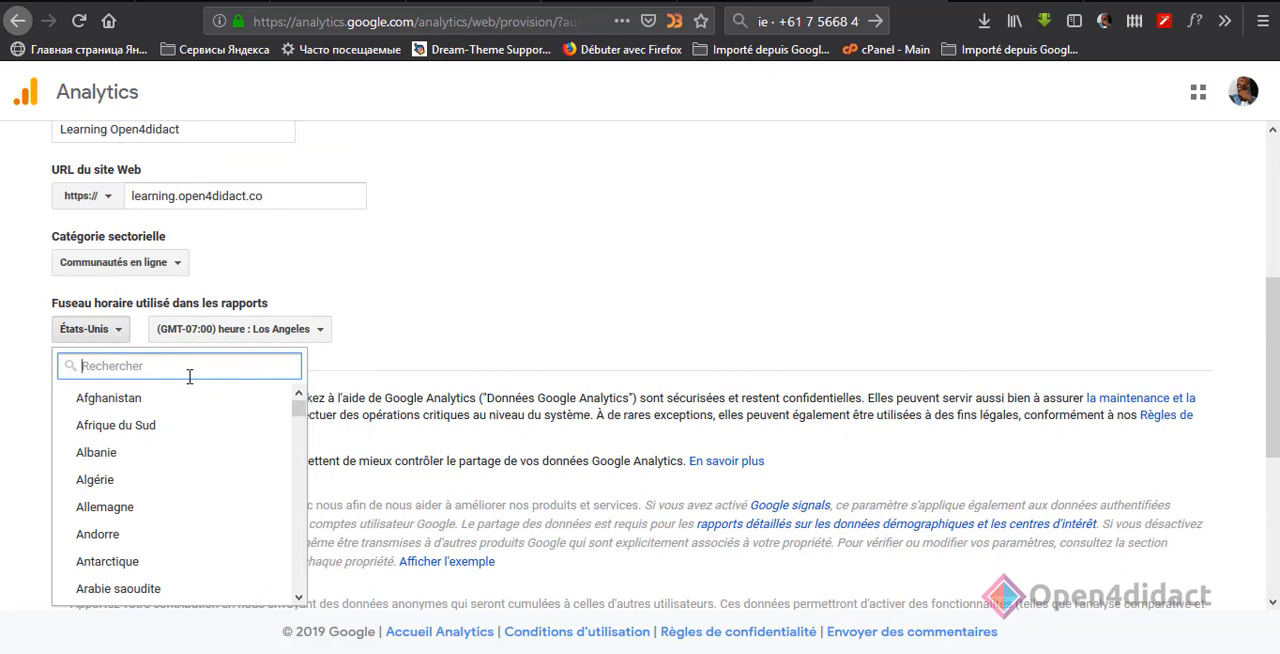
pyautogui.write('ca')
pyautogui.press('BackSpace')
pyautogui.press('BackSpace')
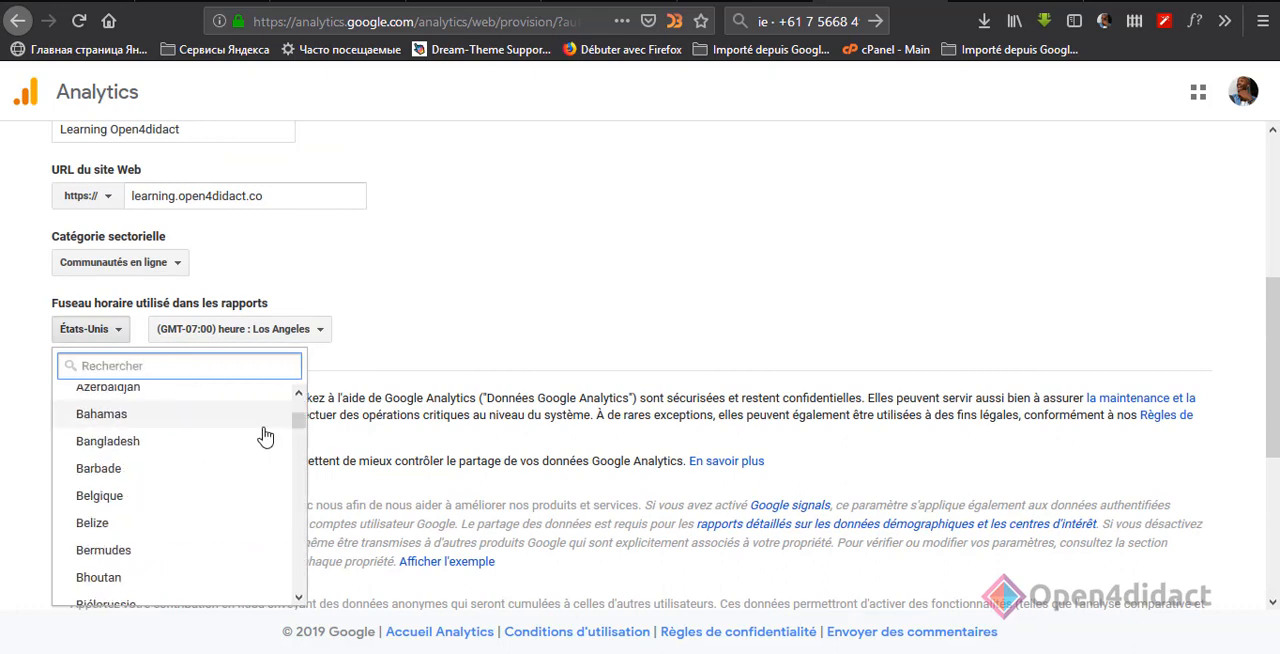
pyautogui.write('e')
pyautogui.press('BackSpace')
pyautogui.write('gra')
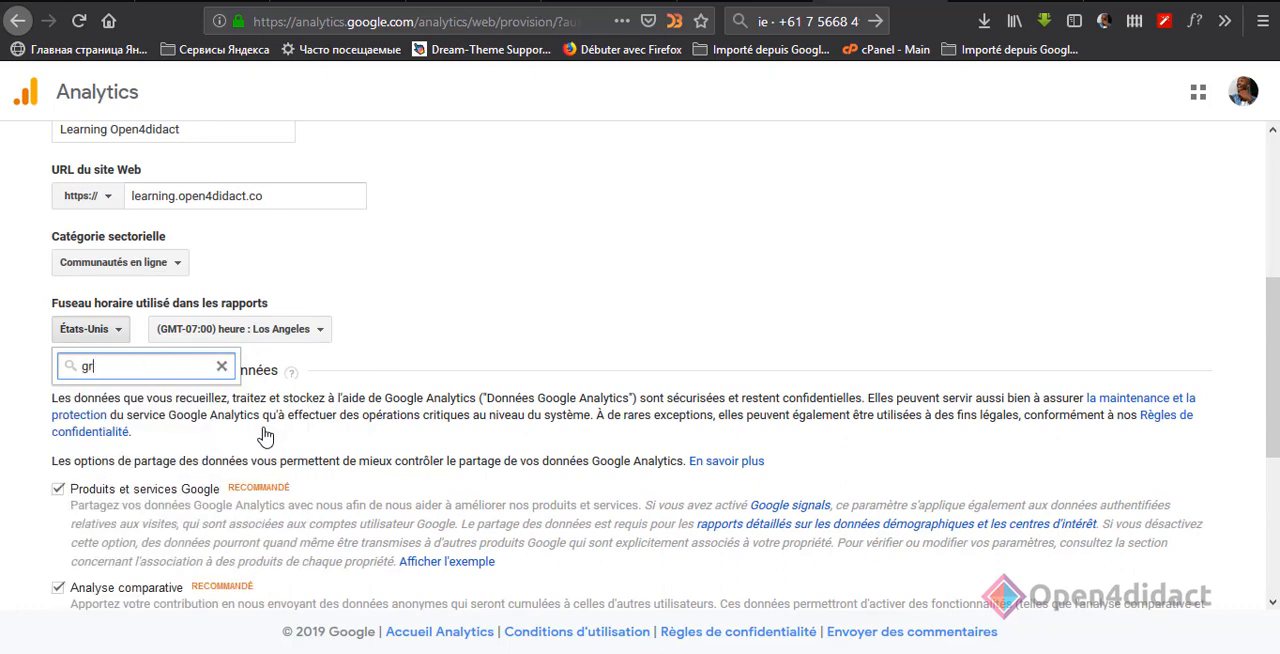
pyautogui.press('BackSpace')
pyautogui.press('BackSpace')
pyautogui.scroll(-5, 285, 478)
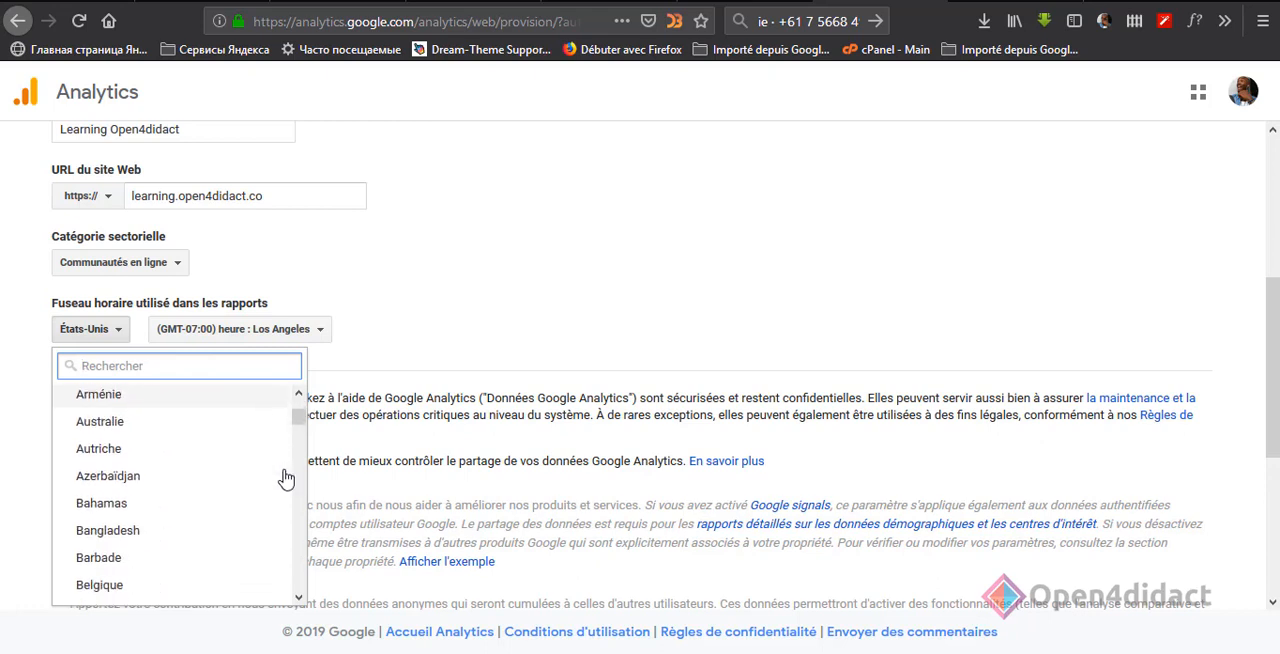
pyautogui.scroll(-8, 281, 441)
pyautogui.write('Ro')
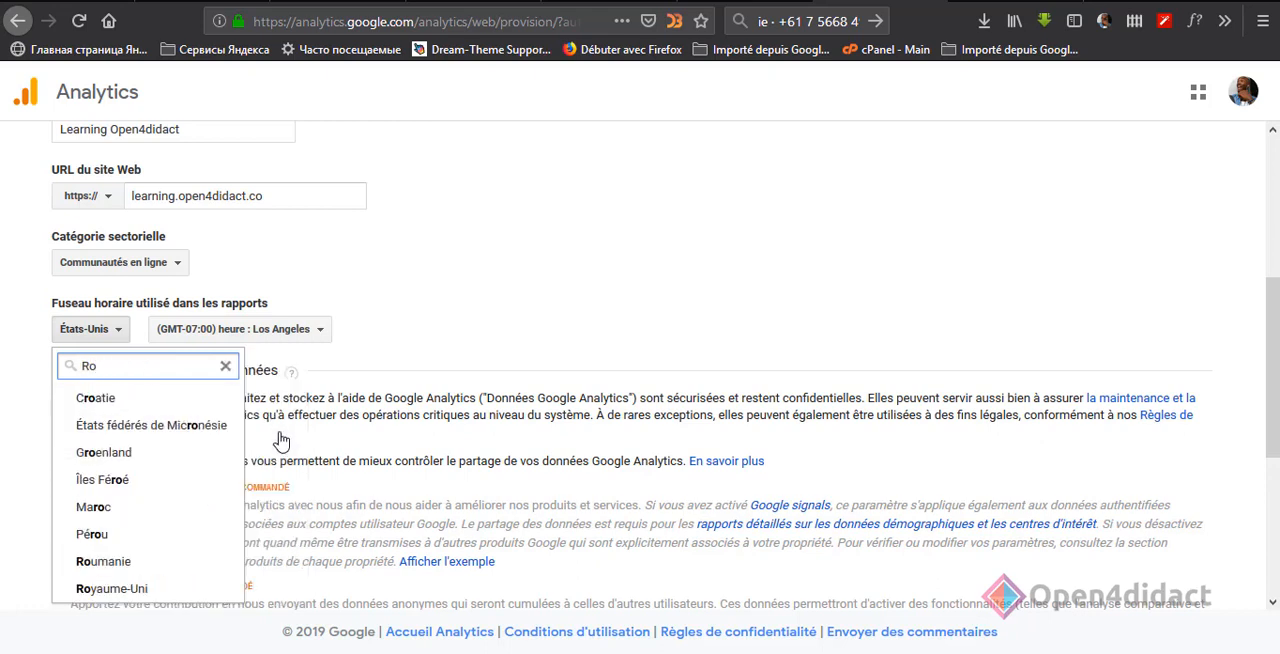
pyautogui.click(105, 592)
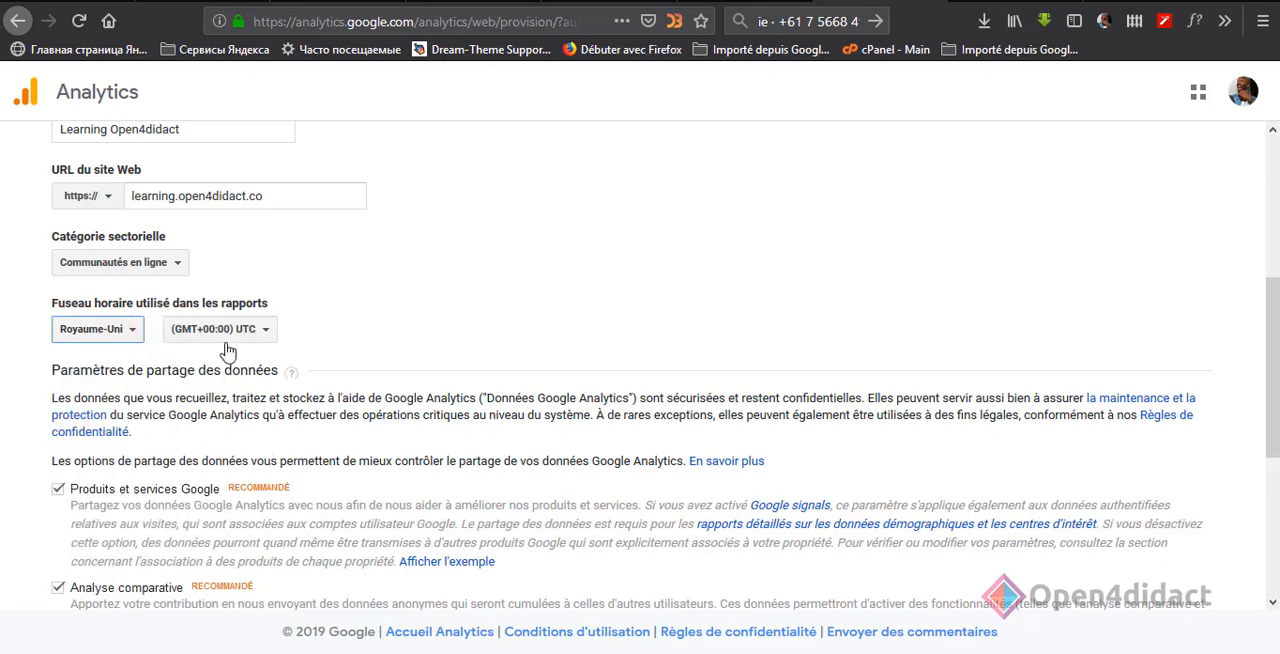
# Step: Request a tracking ID with the data-sharing options kept, and dismiss the cookie notice in the terms of service
pyautogui.scroll(-6, 228, 350)
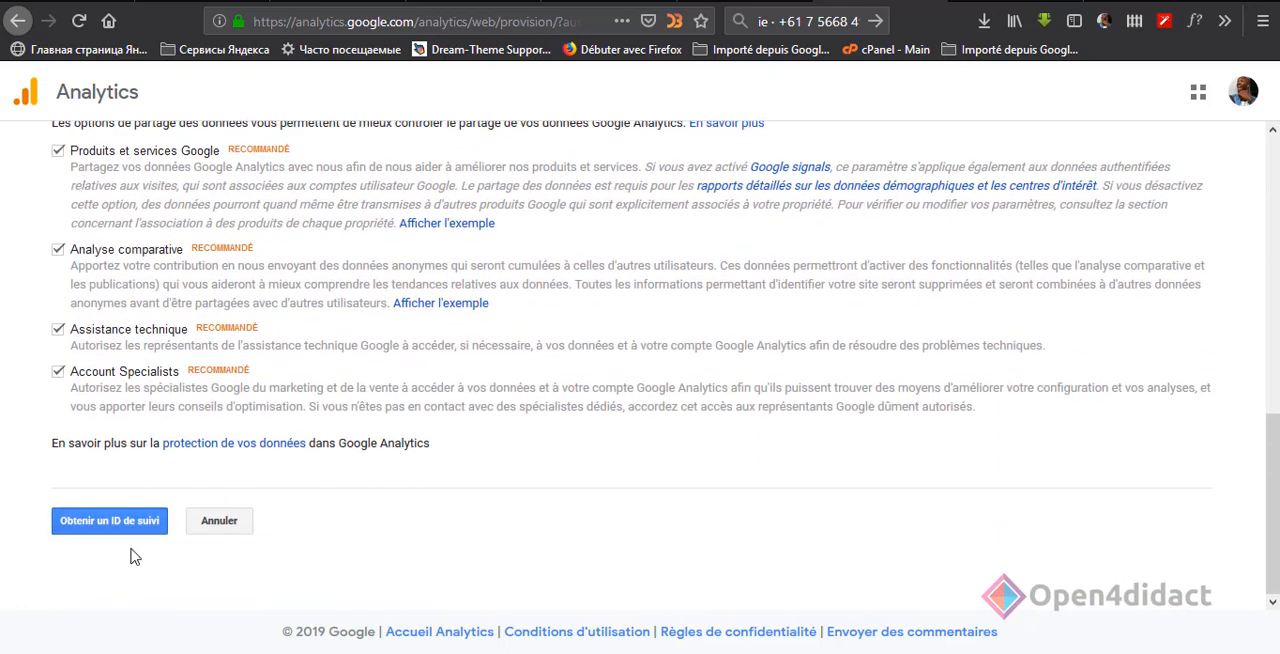
pyautogui.click(143, 524)
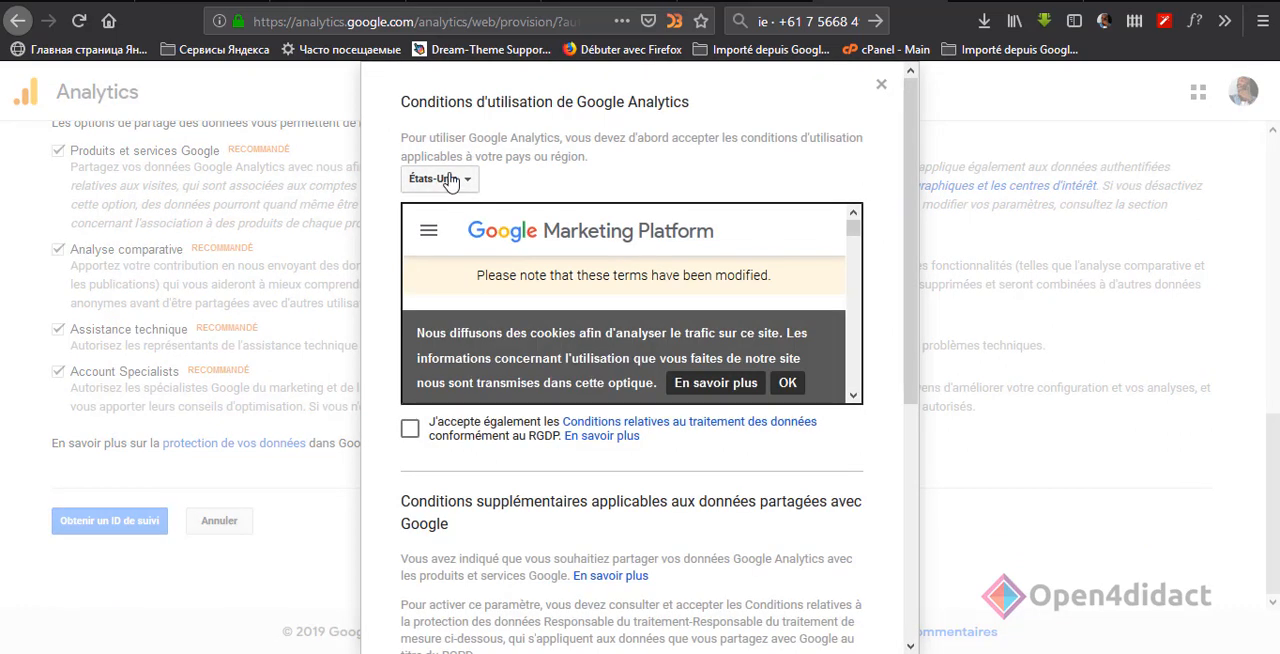
pyautogui.click(788, 382)
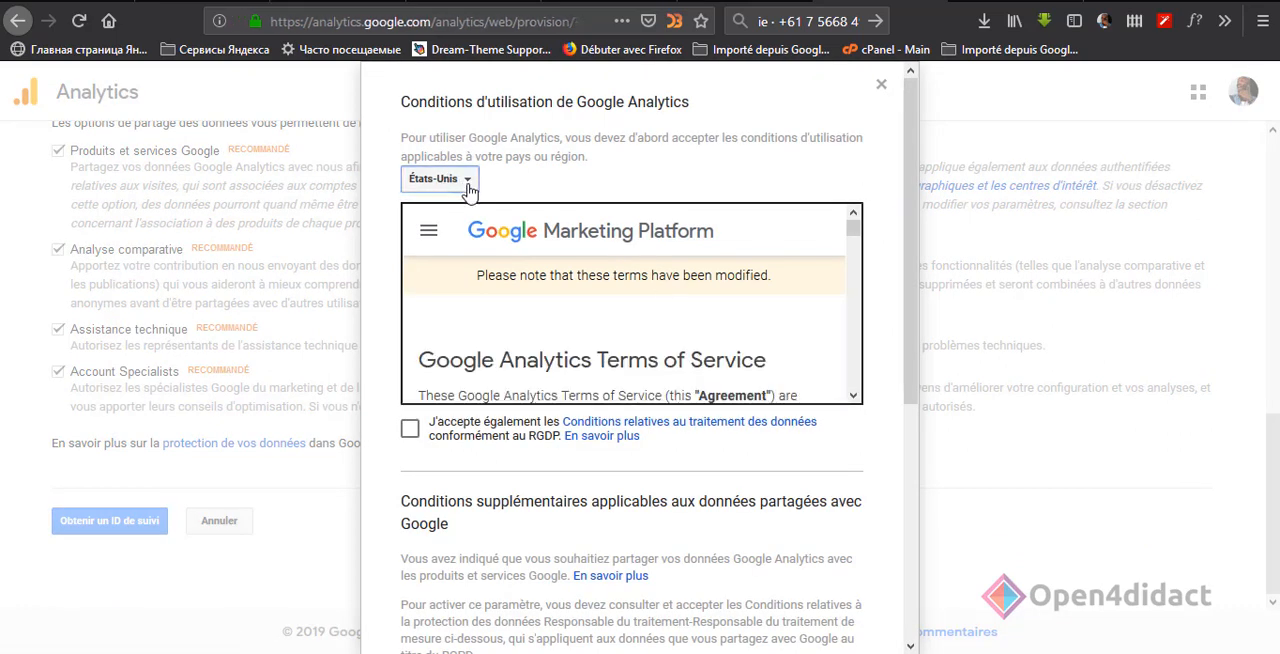
# Step: Set the country of the Google Analytics terms of service to Royaume-Uni
pyautogui.click(469, 188)
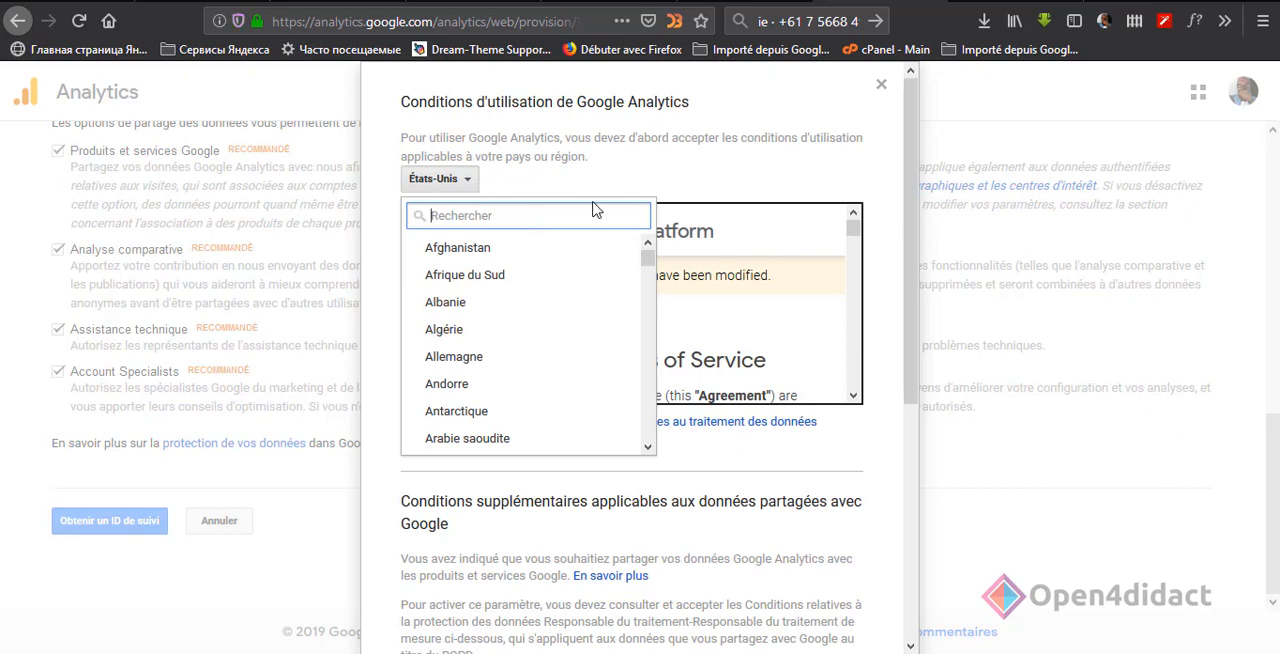
pyautogui.moveTo(648, 255); pyautogui.dragTo(658, 336)
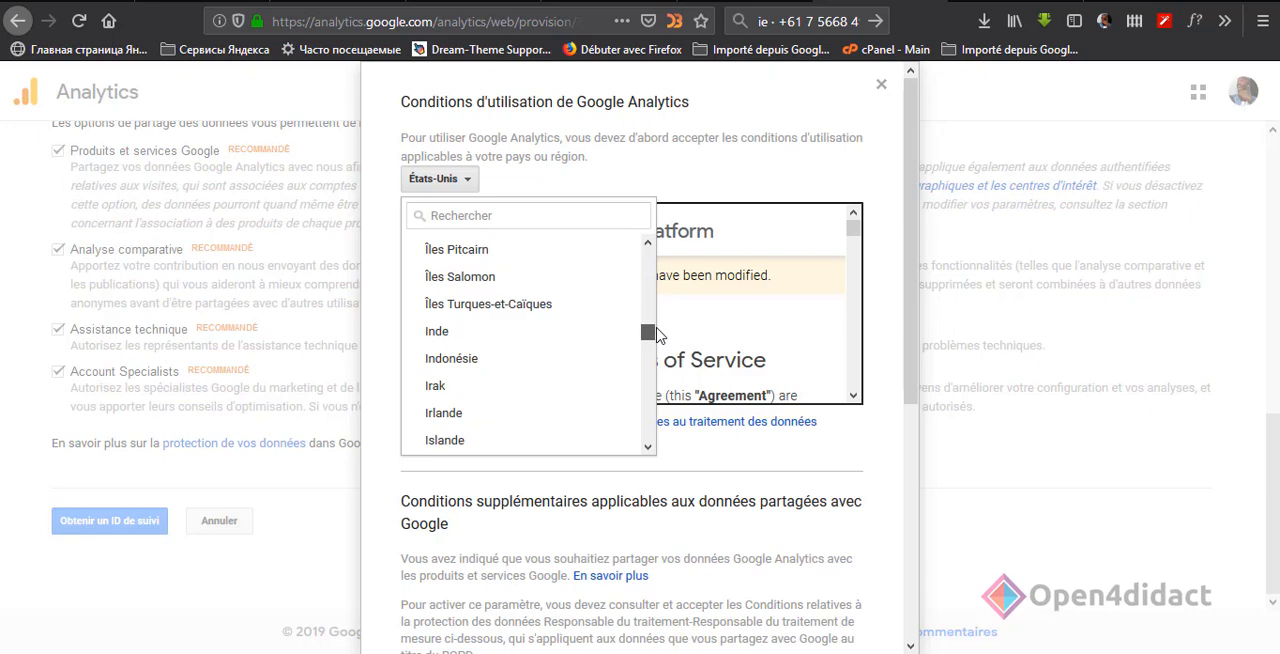
pyautogui.click(539, 218)
pyautogui.write('ro')
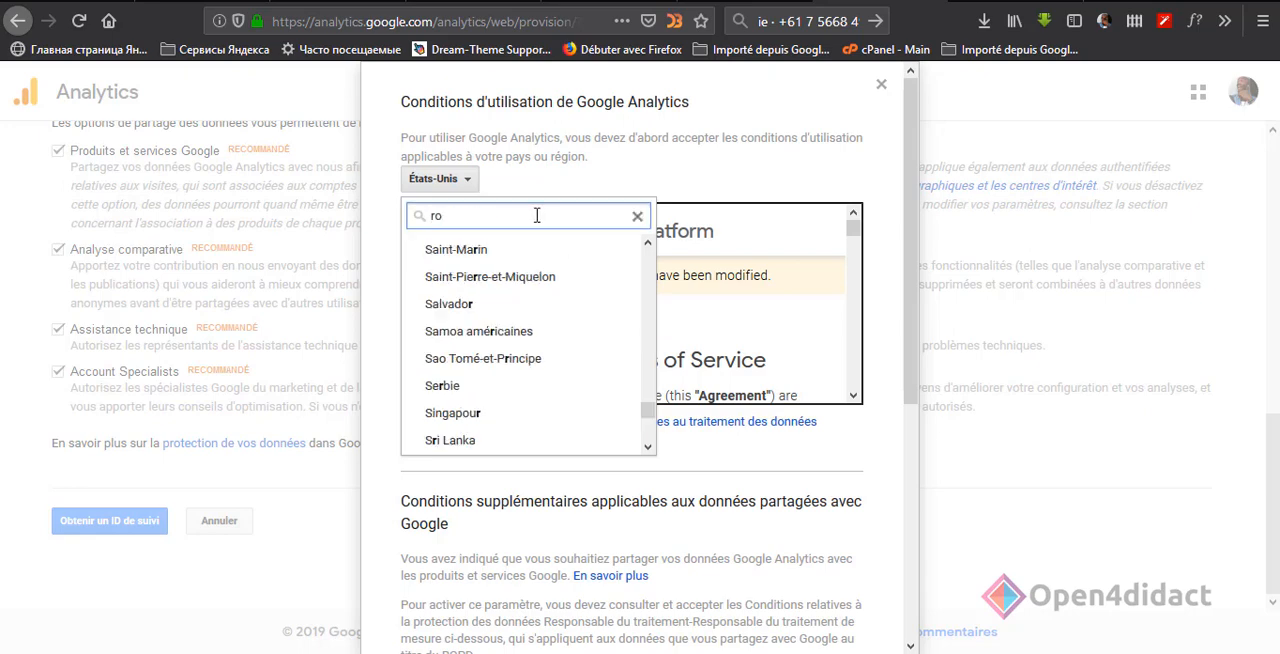
pyautogui.click(492, 437)
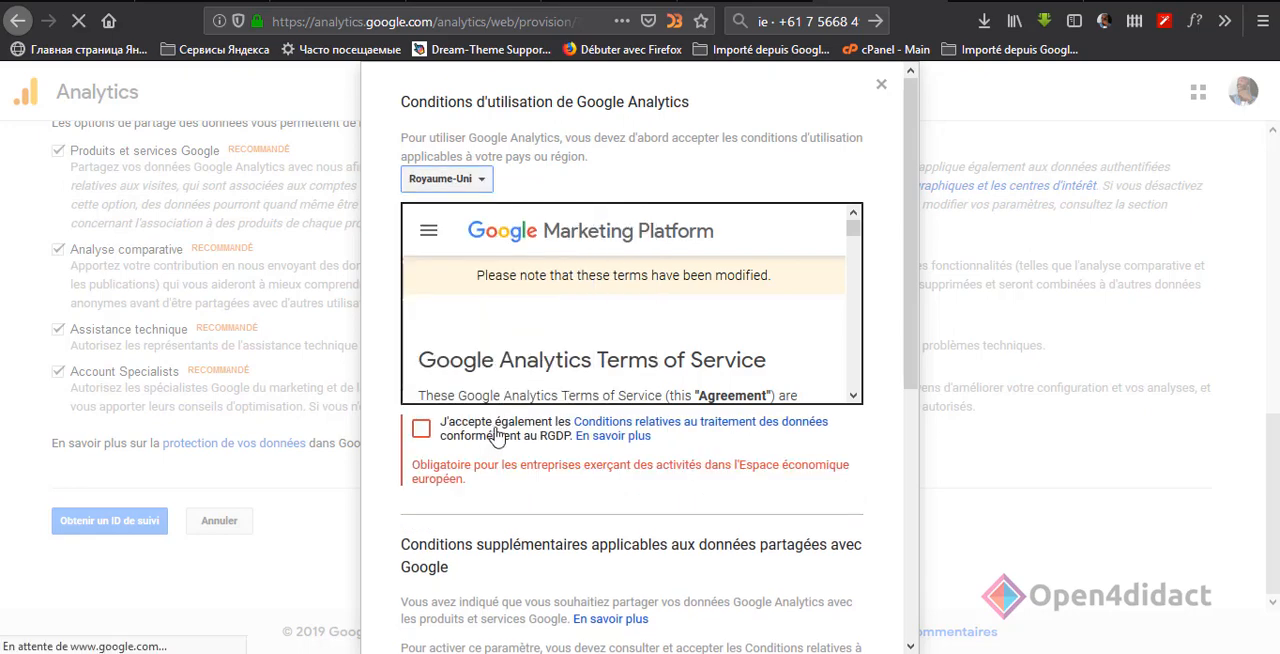
# Step: Accept the GDPR data processing terms and the controller data protection terms, then decline the mobile app offer
pyautogui.click(421, 428)
pyautogui.scroll(-5, 510, 392)
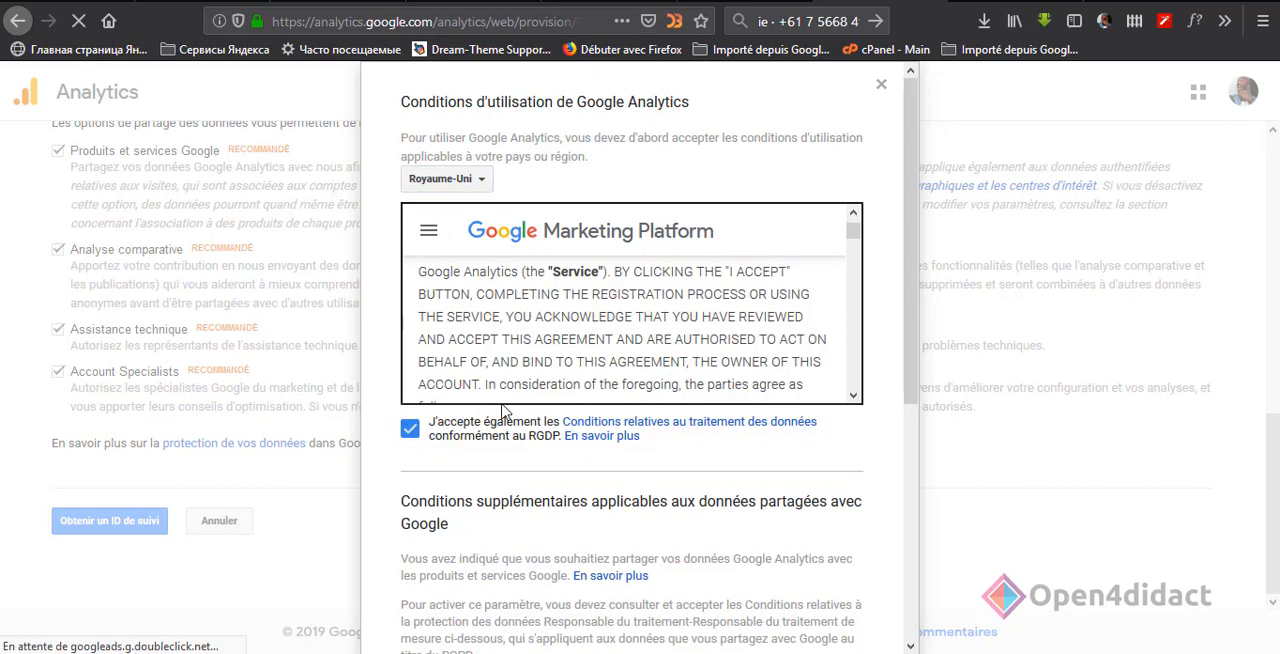
pyautogui.scroll(-4, 510, 420)
pyautogui.scroll(-2, 513, 453)
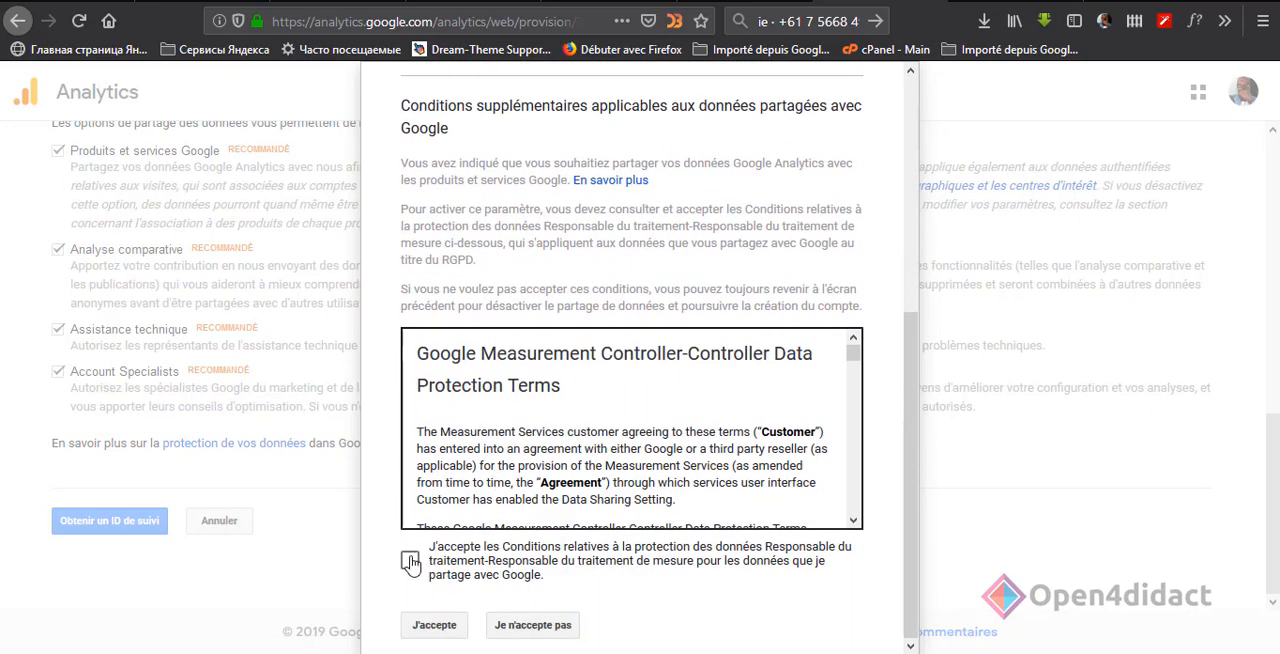
pyautogui.click(410, 560)
pyautogui.click(434, 624)
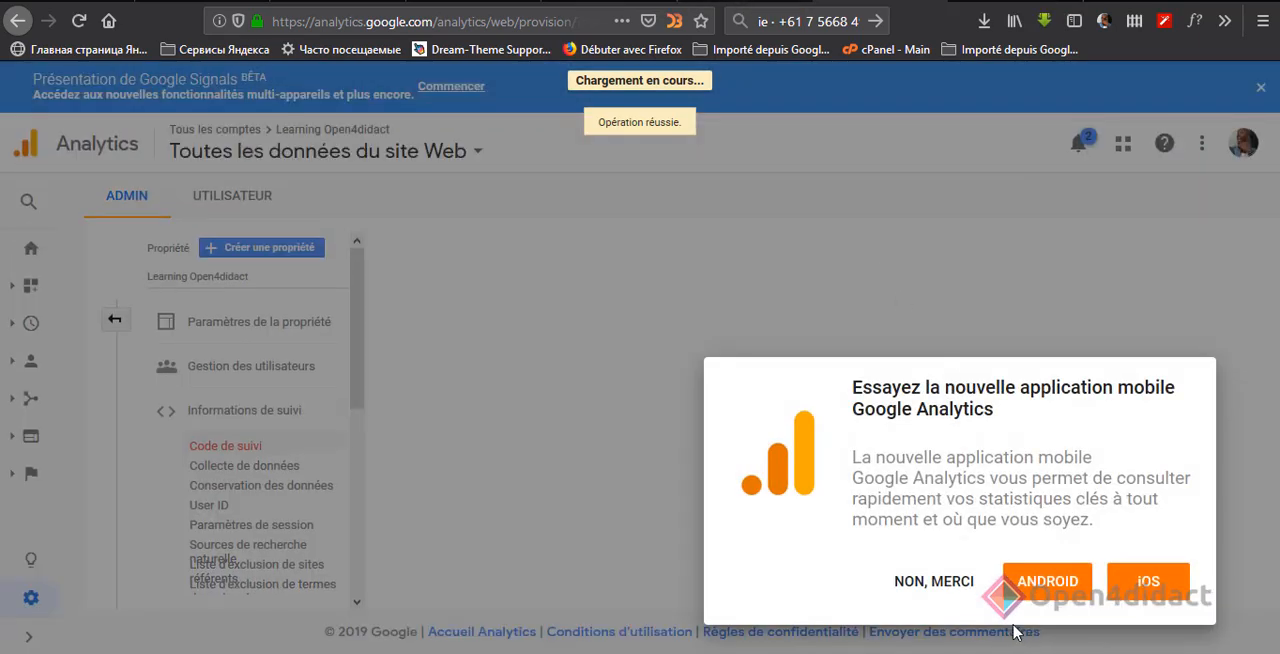
pyautogui.click(935, 584)
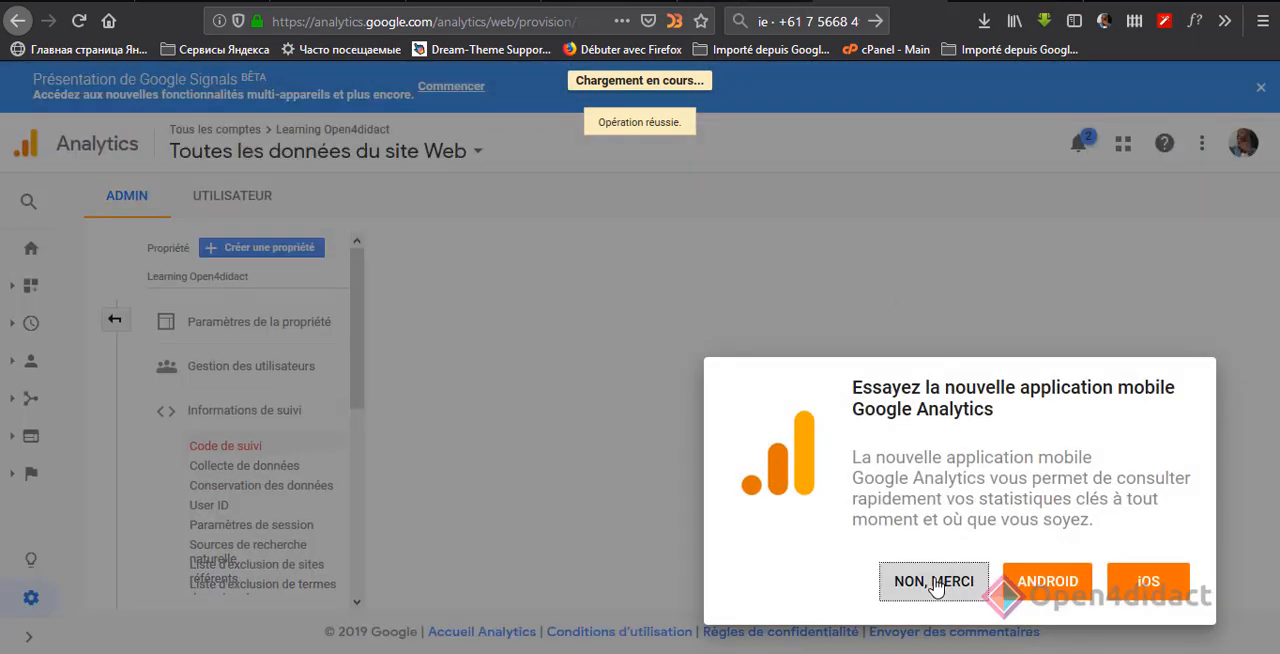
pyautogui.click(935, 584)
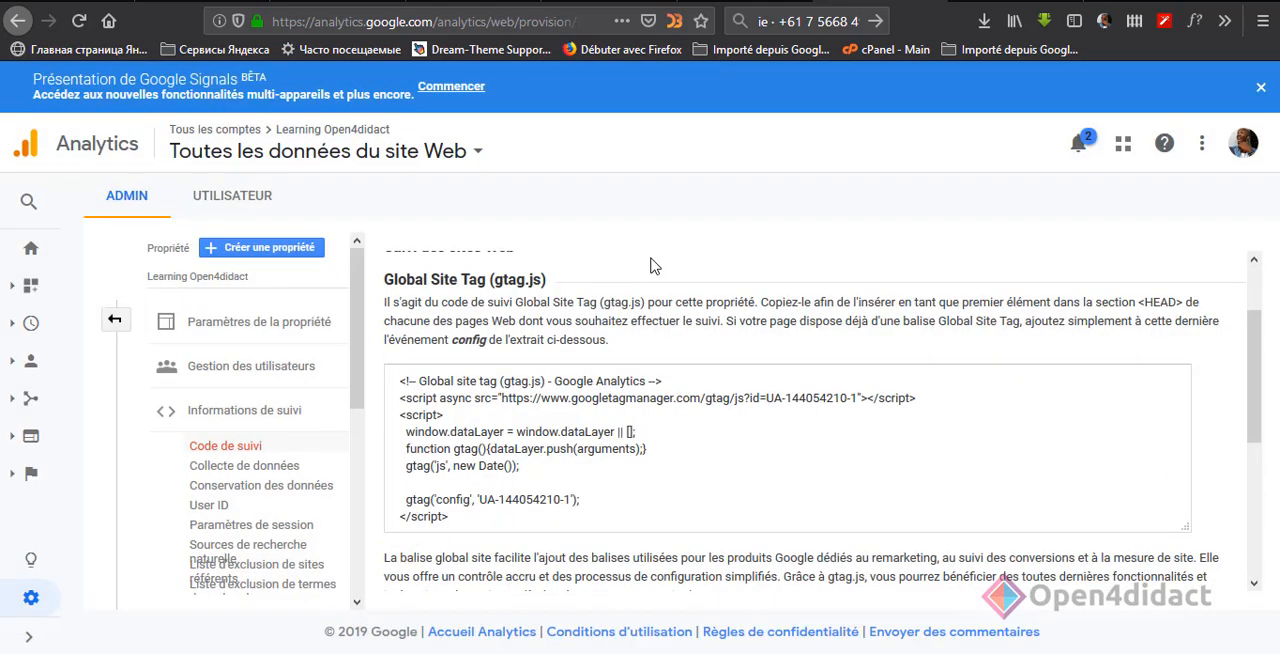
# Step: Look through the new property's tracking code page, then return to Site Kit and re-fetch the Analytics account
pyautogui.scroll(-4, 800, 420)
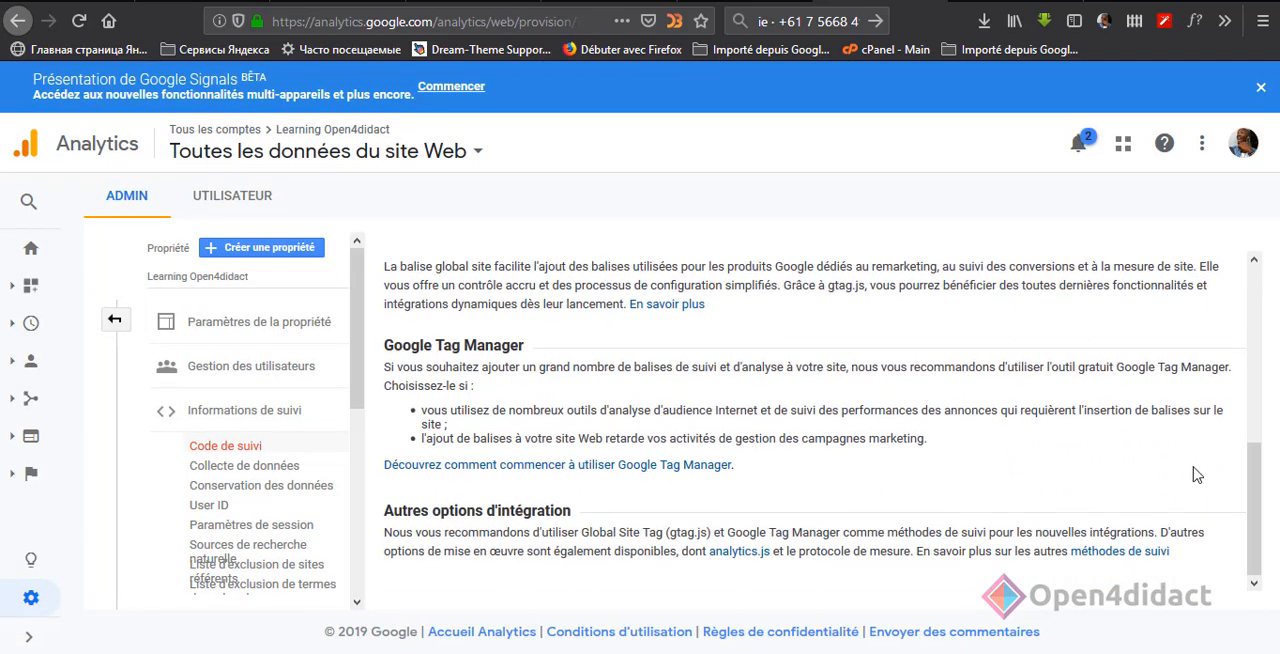
pyautogui.scroll(5, 912, 467)
pyautogui.scroll(-3, 876, 443)
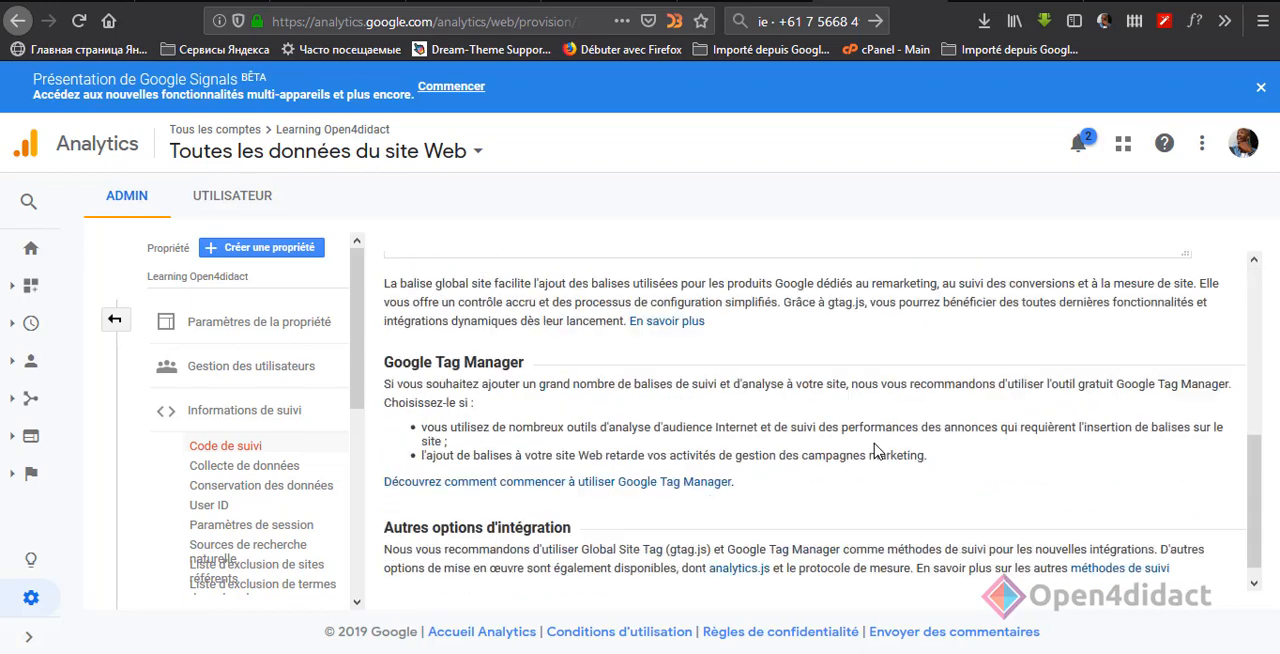
pyautogui.scroll(5, 876, 443)
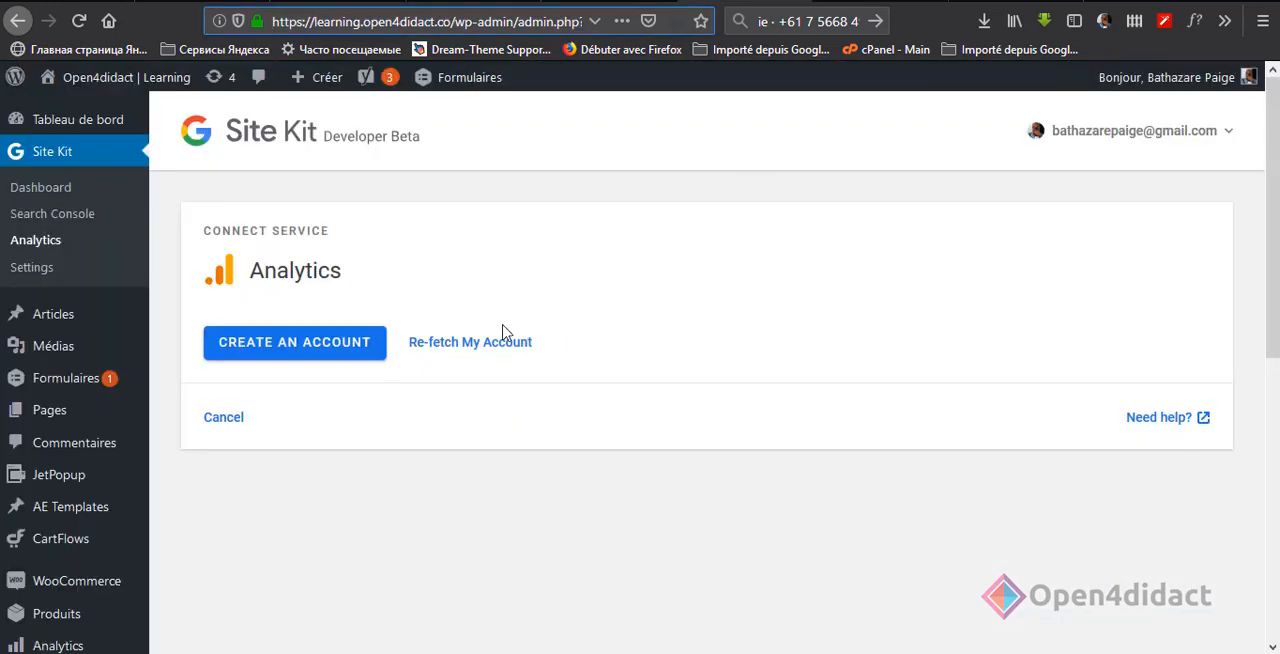
pyautogui.click(491, 343)
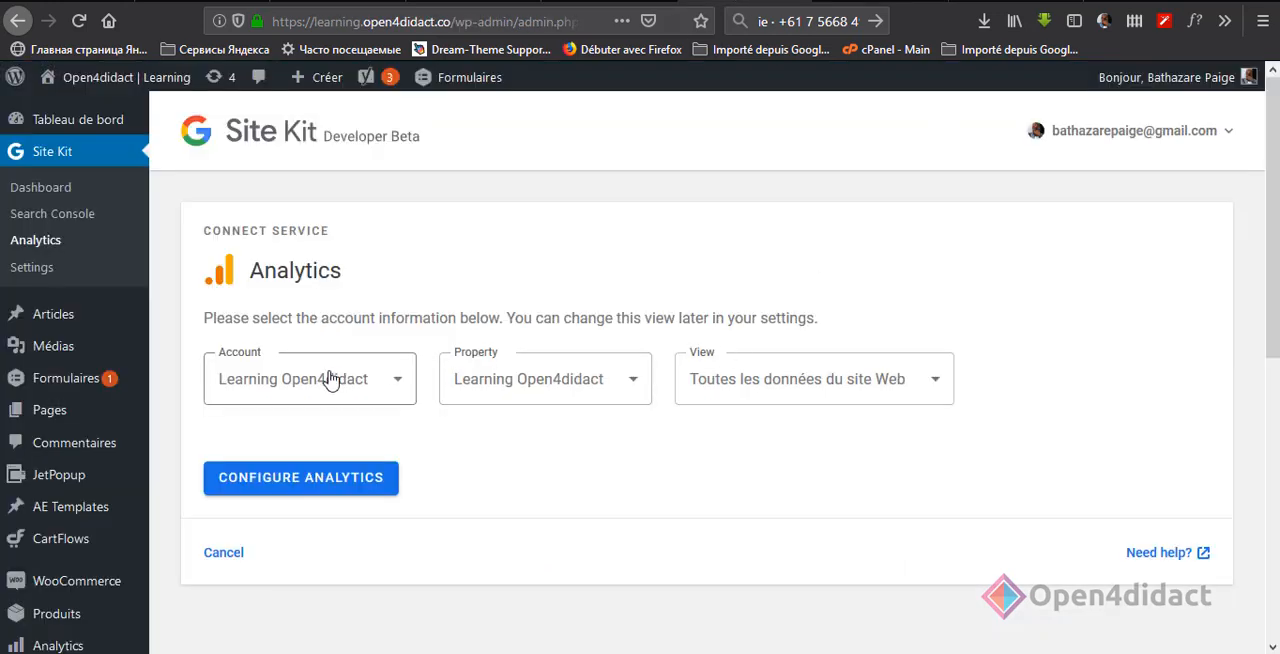
# Step: Keep Toutes les données du site Web as the Analytics view and configure Analytics with the Learning Open4didact account
pyautogui.click(894, 384)
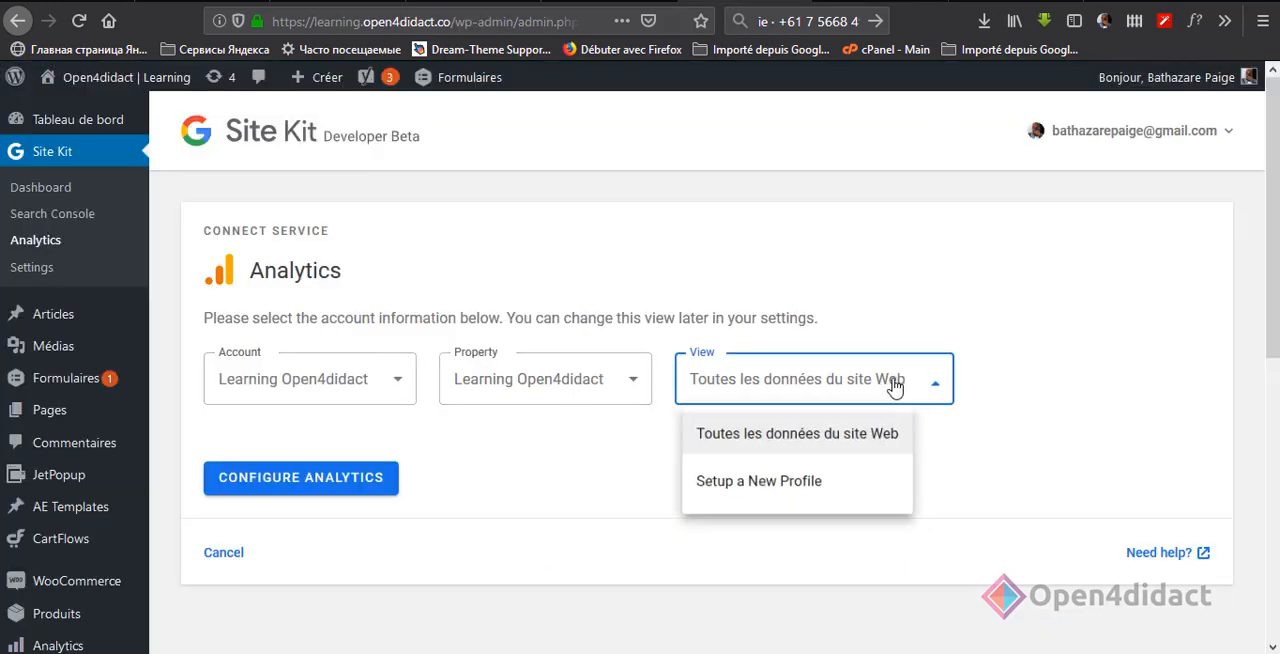
pyautogui.click(797, 435)
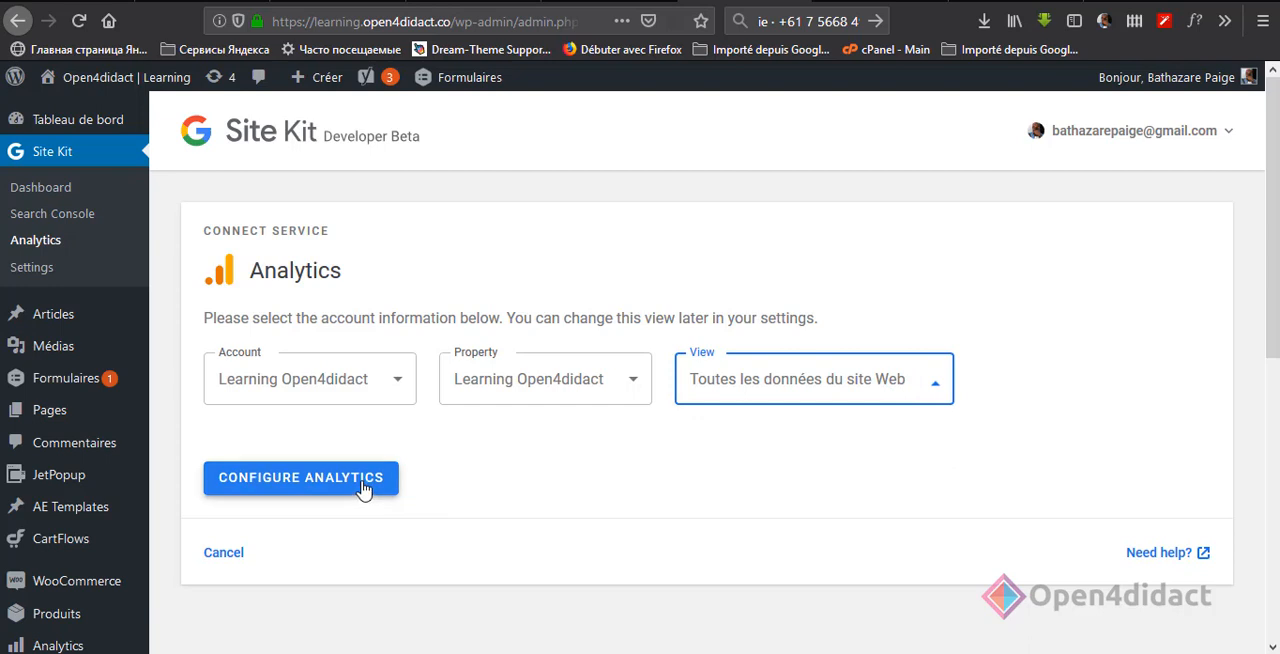
pyautogui.click(365, 485)
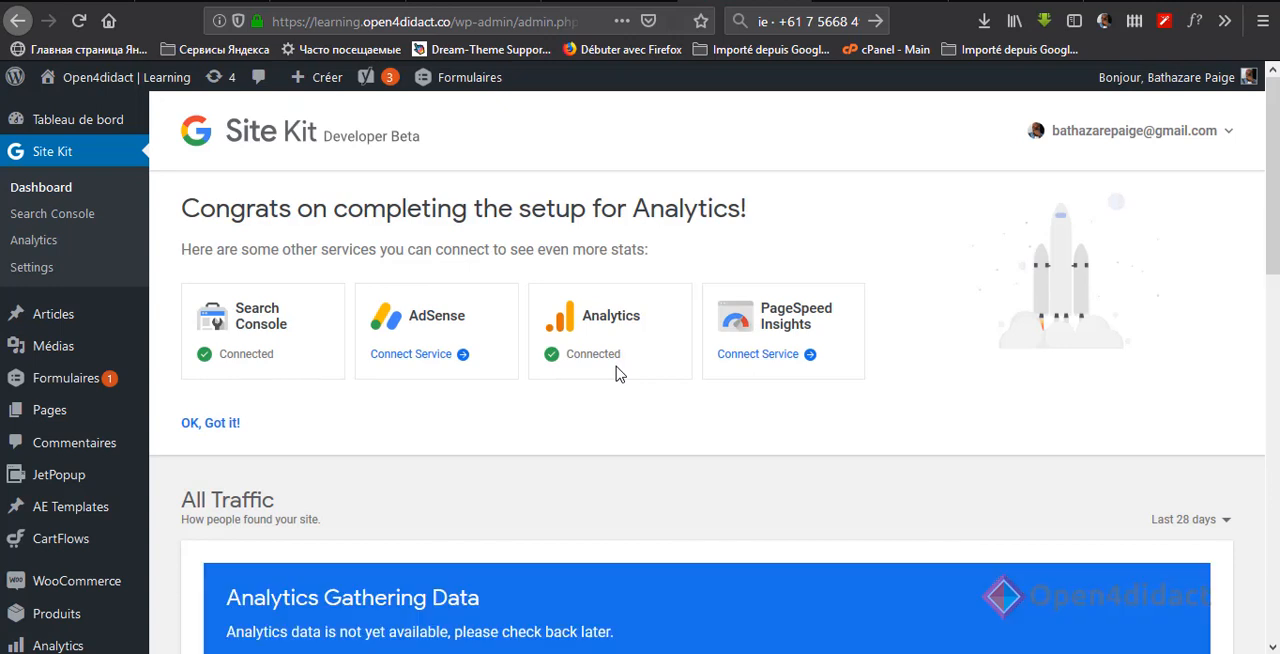
# Step: Start connecting PageSpeed Insights and open its API key generation page in a separate browser tab
pyautogui.click(751, 362)
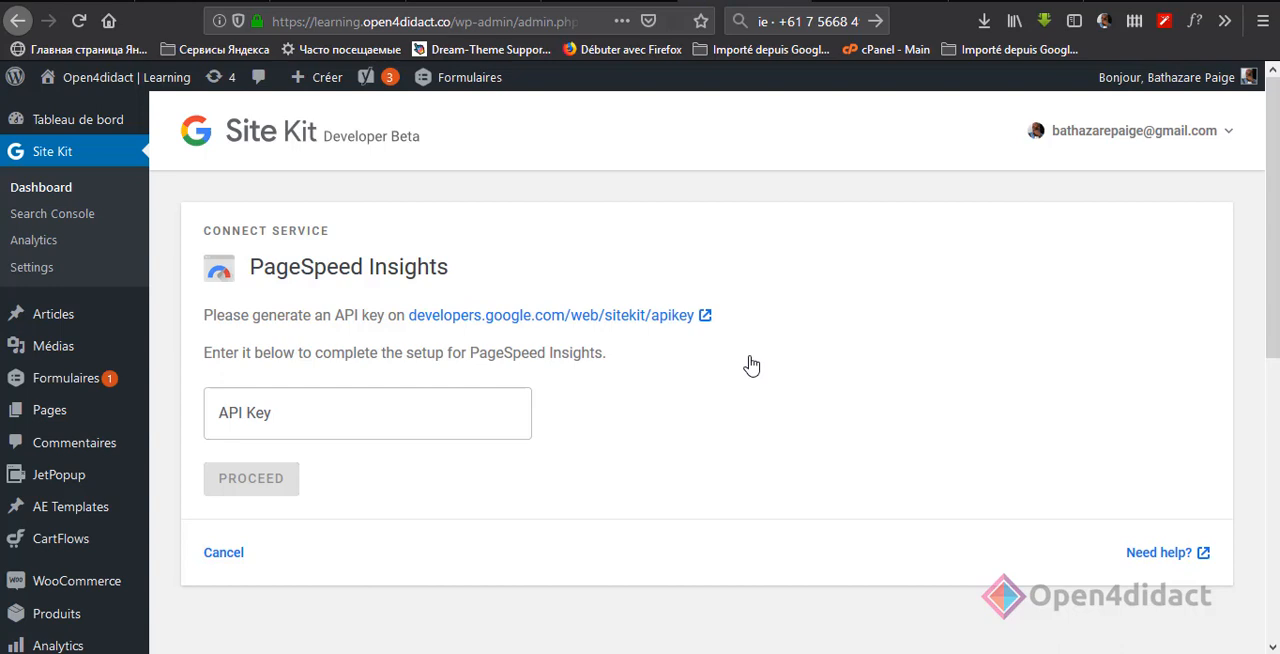
pyautogui.rightClick(646, 318)
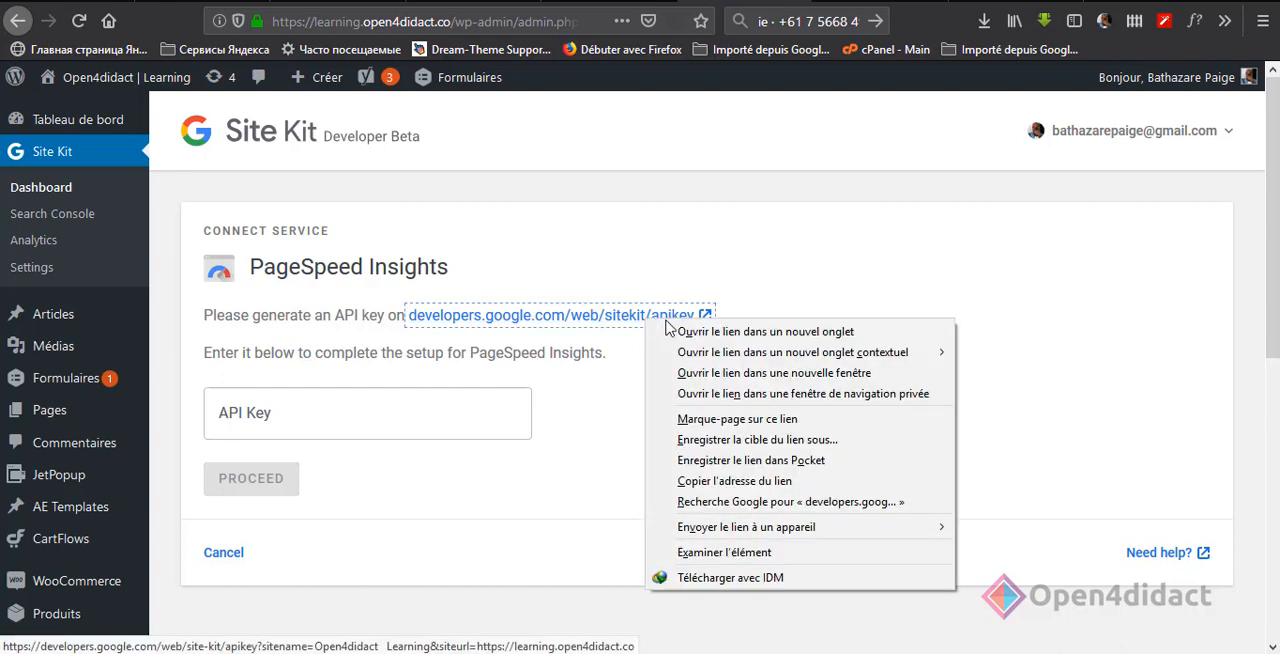
pyautogui.click(679, 332)
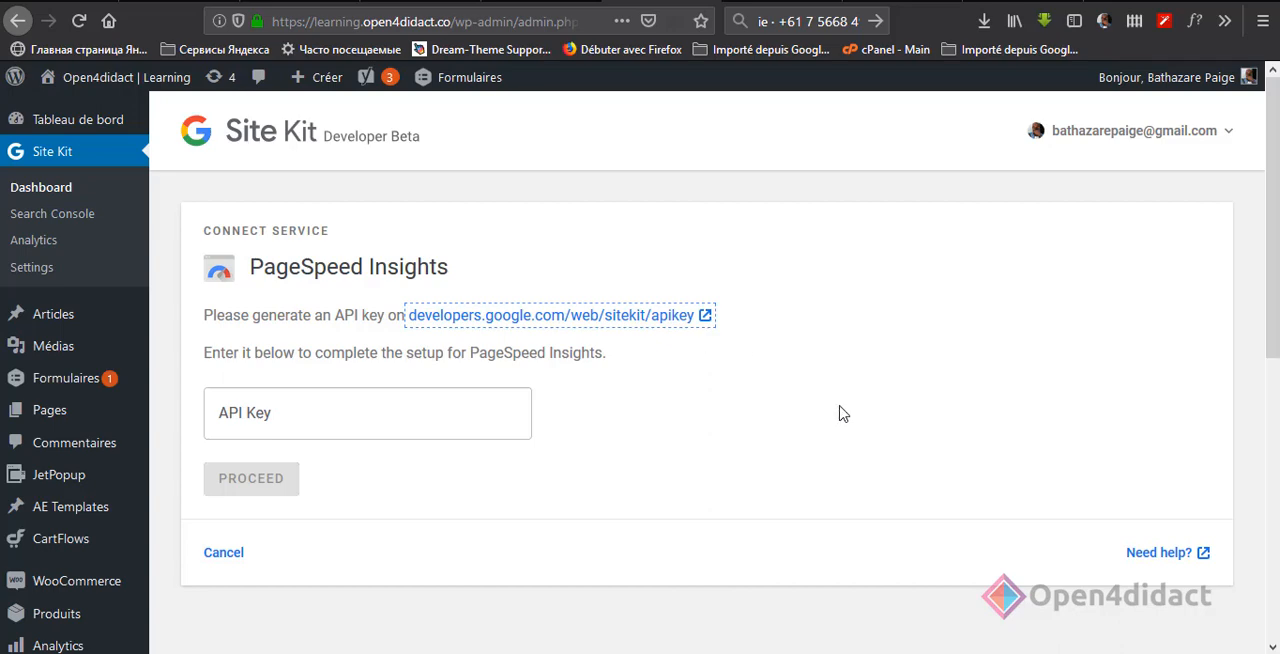
pyautogui.scroll(-2, 853, 424)
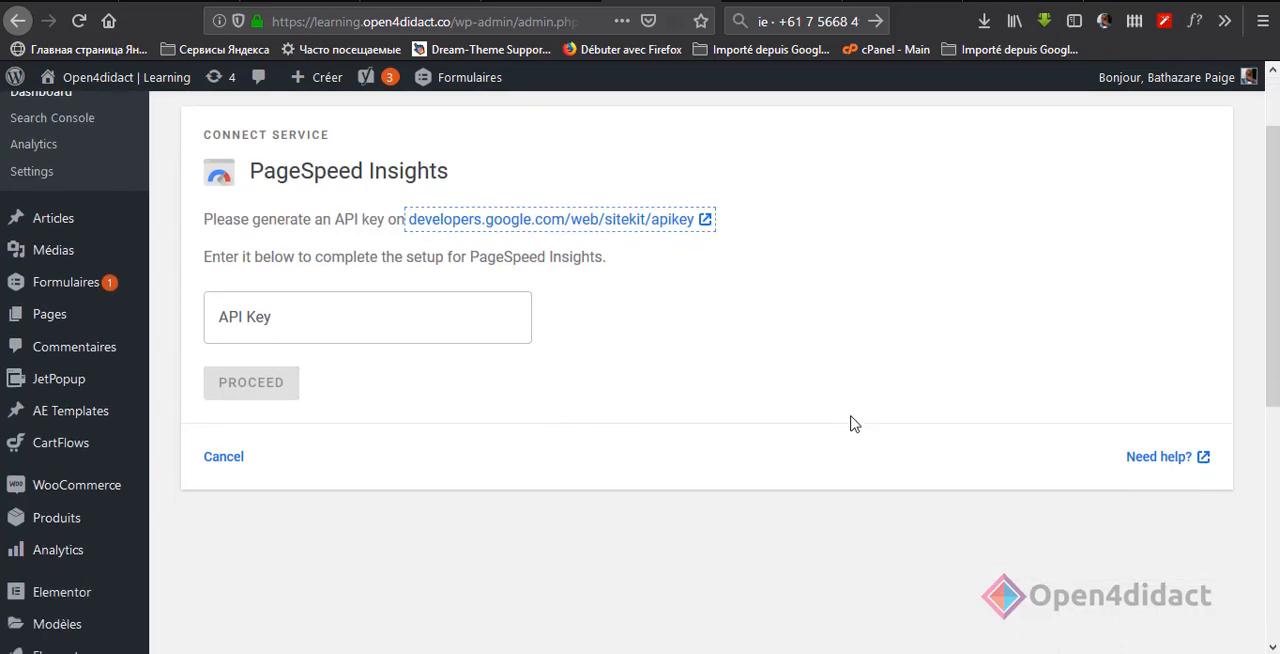
pyautogui.click(783, 2)
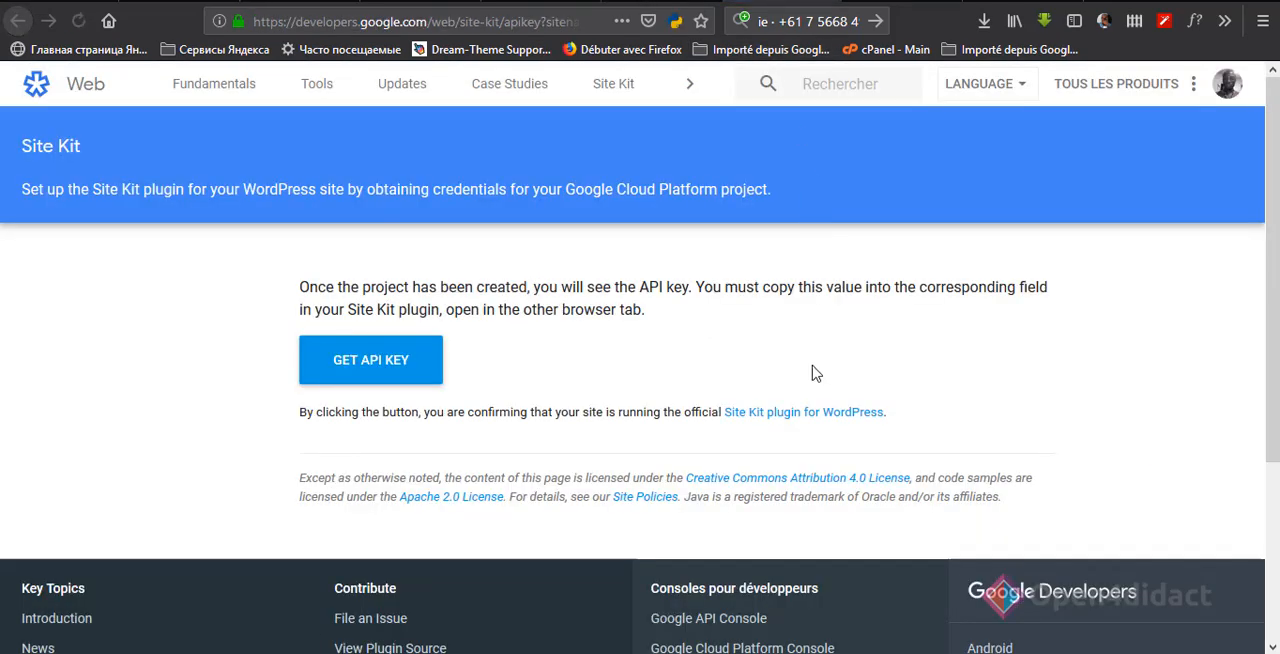
# Step: Switch the API key generation page to the Google account connected to Site Kit
pyautogui.click(1228, 86)
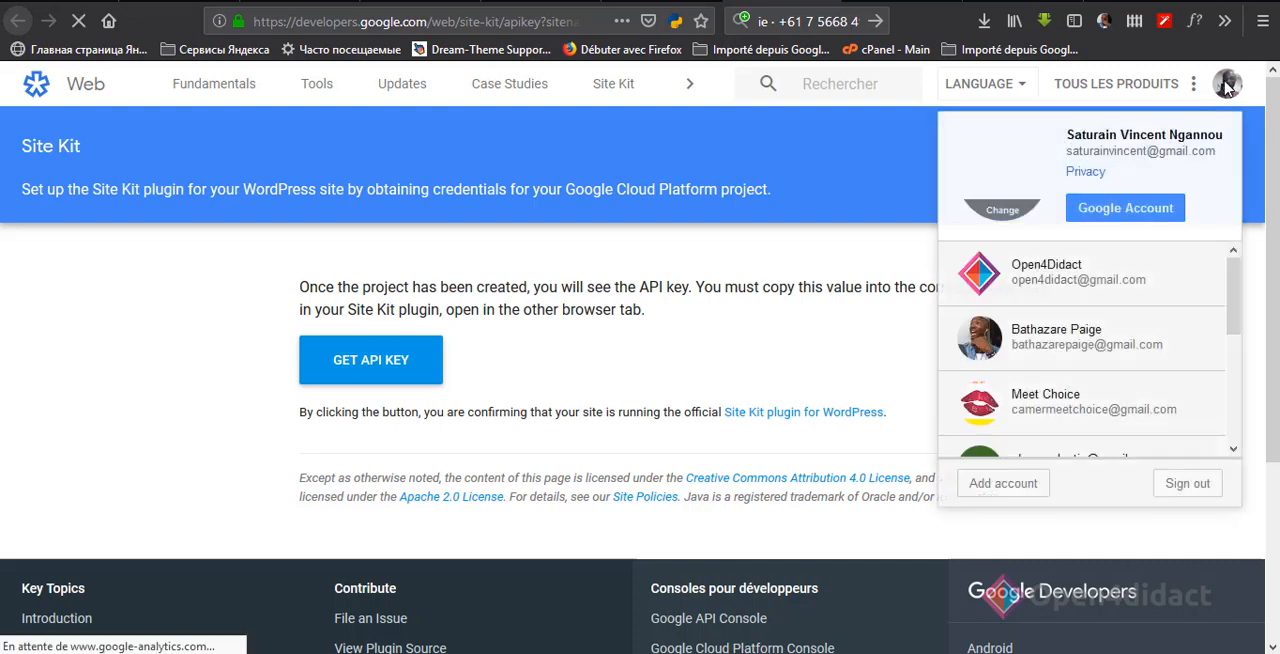
pyautogui.click(1076, 303)
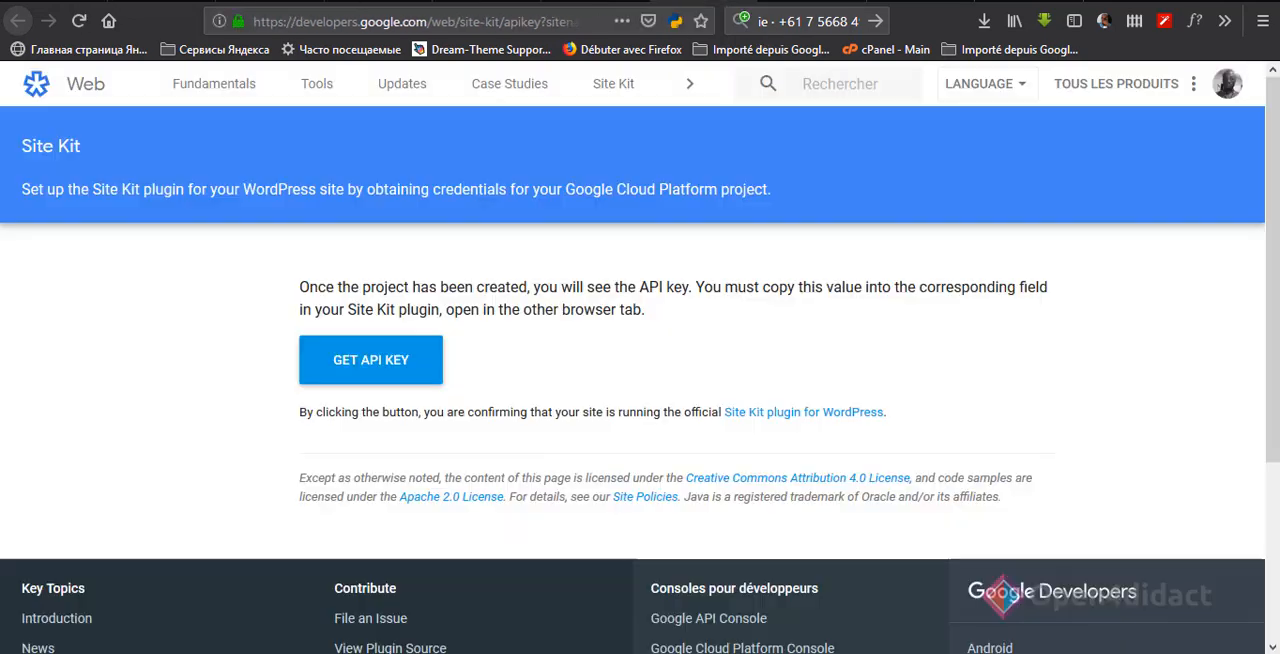
pyautogui.click(604, 1)
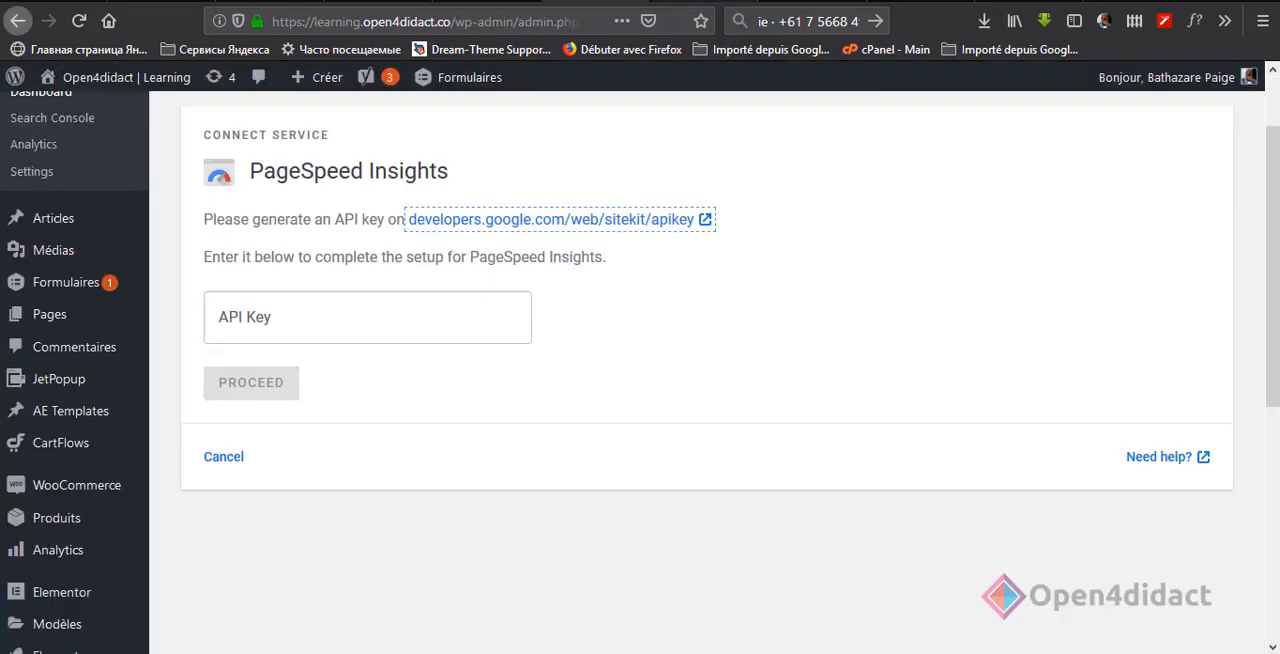
pyautogui.click(730, 1)
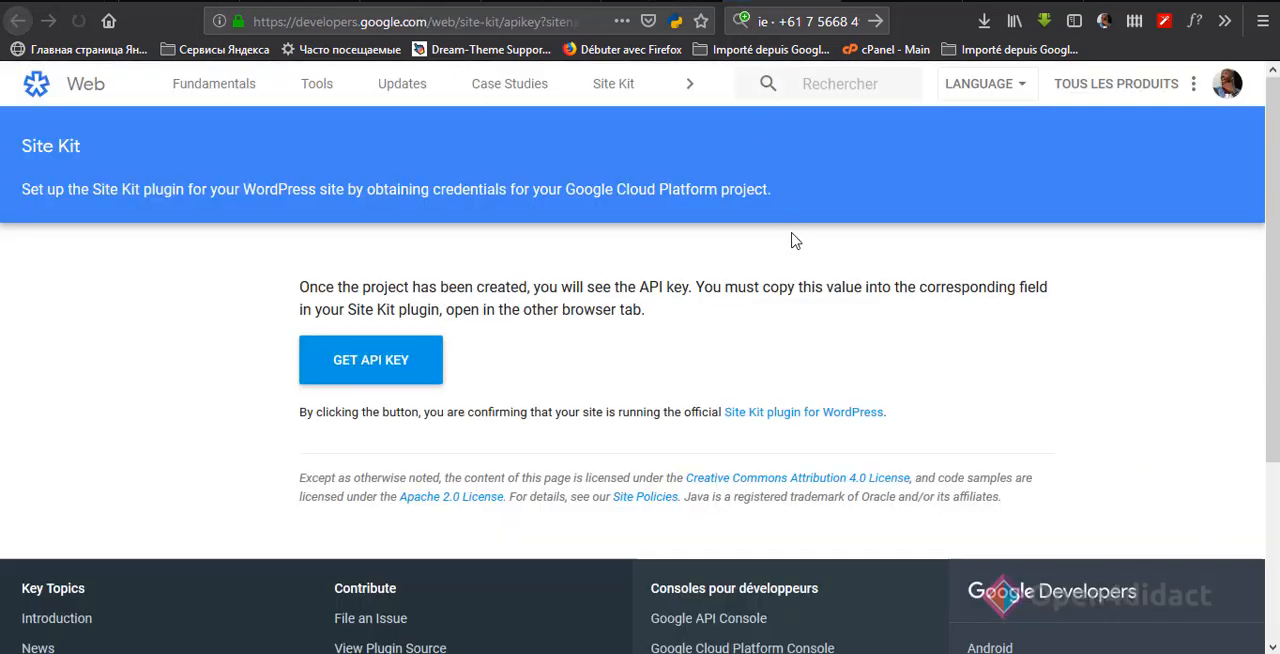
# Step: Generate the Site Kit API key and submit it in the API Key field to connect PageSpeed Insights
pyautogui.click(420, 360)
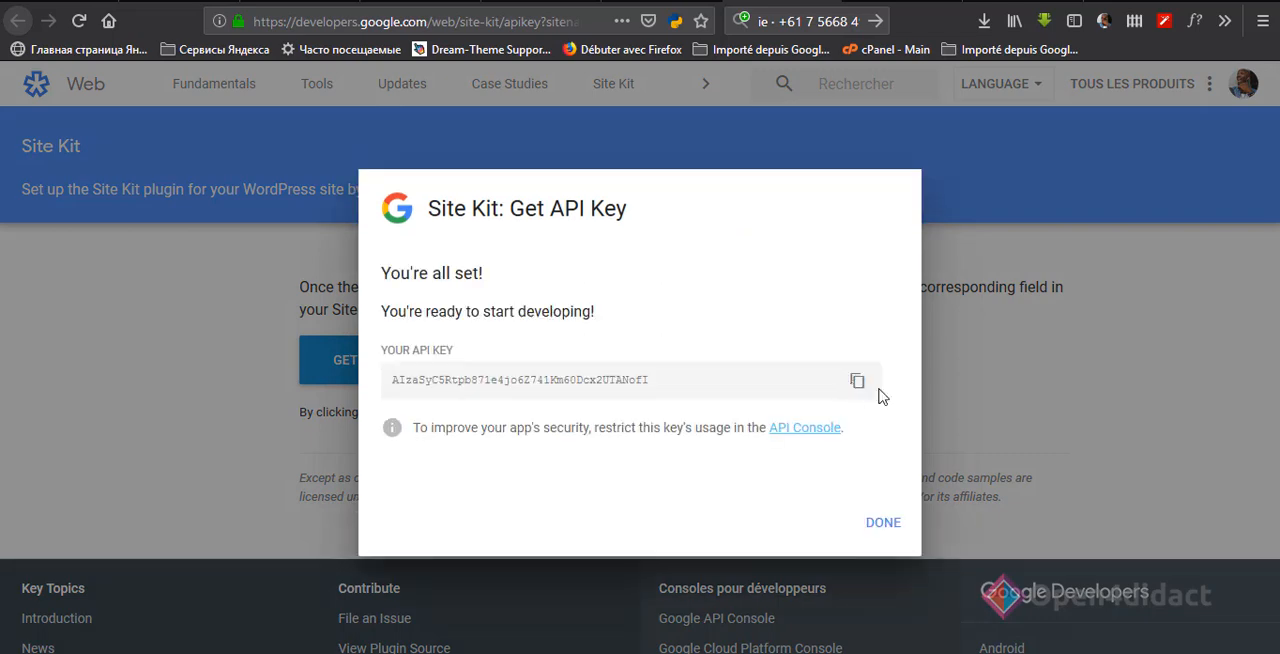
pyautogui.click(857, 381)
pyautogui.hotkey('ctrl', 'Tab')
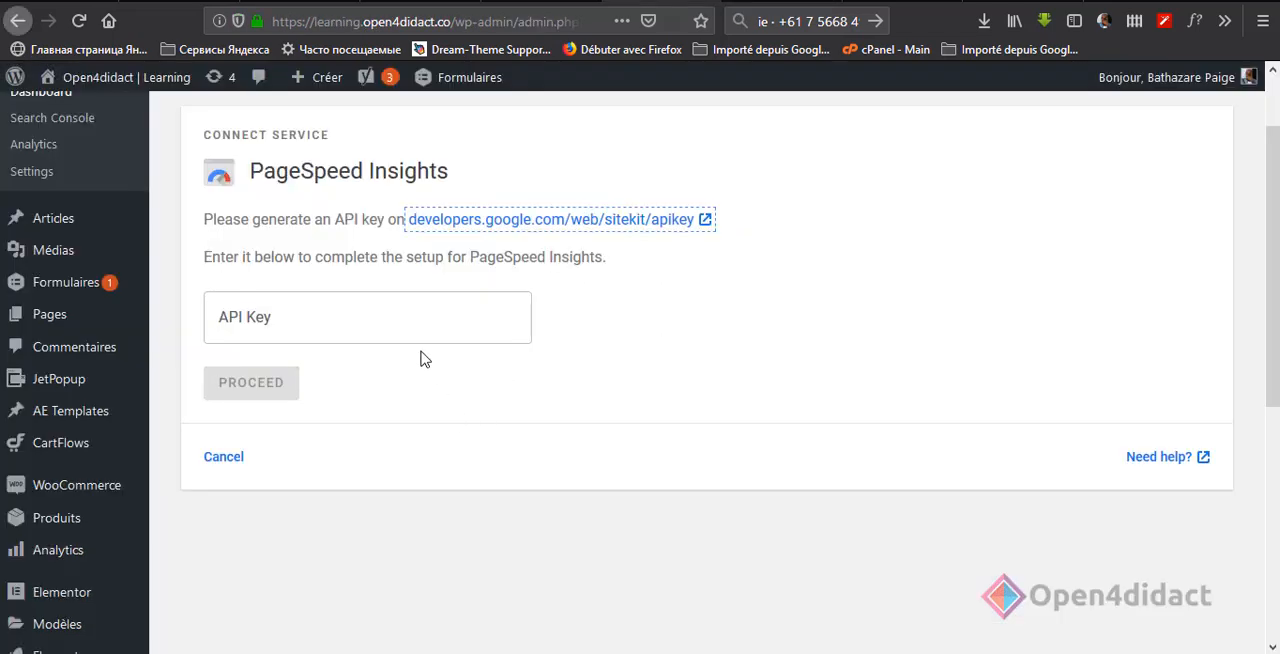
pyautogui.click(414, 310)
pyautogui.hotkey('ctrl', 'v')
pyautogui.click(274, 392)
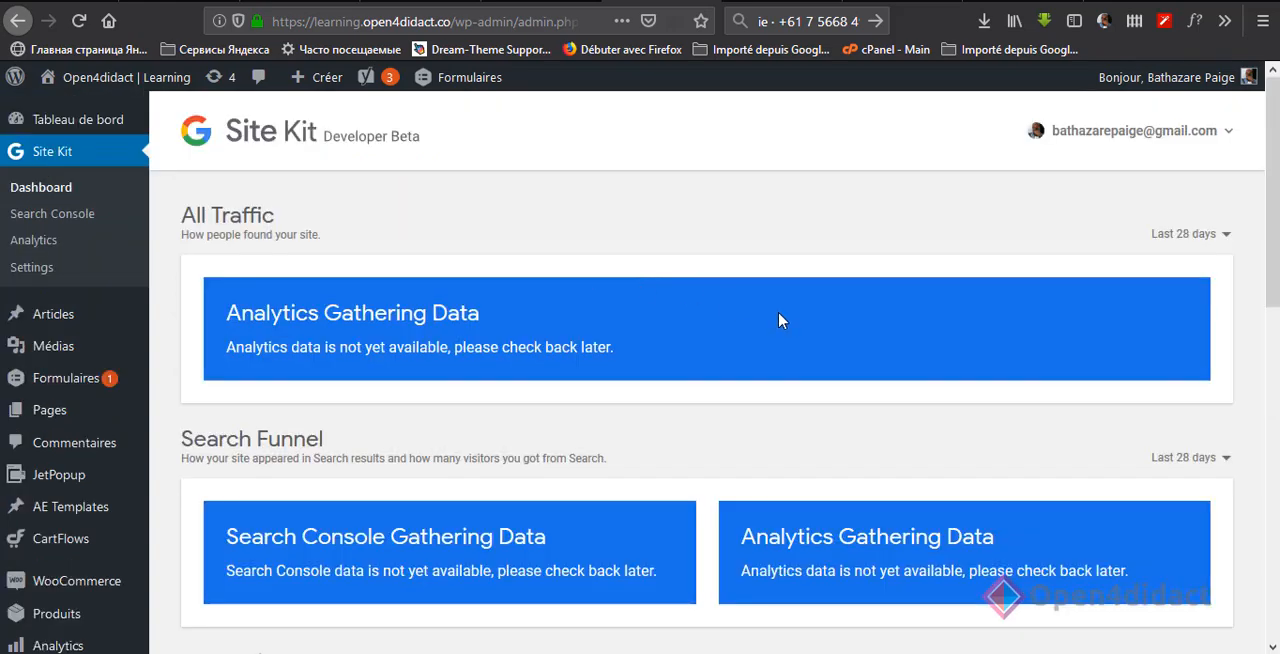
# Step: Examine the Site Kit dashboard from All Traffic down to the Speed section
pyautogui.scroll(-2, 808, 329)
pyautogui.scroll(-5, 808, 329)
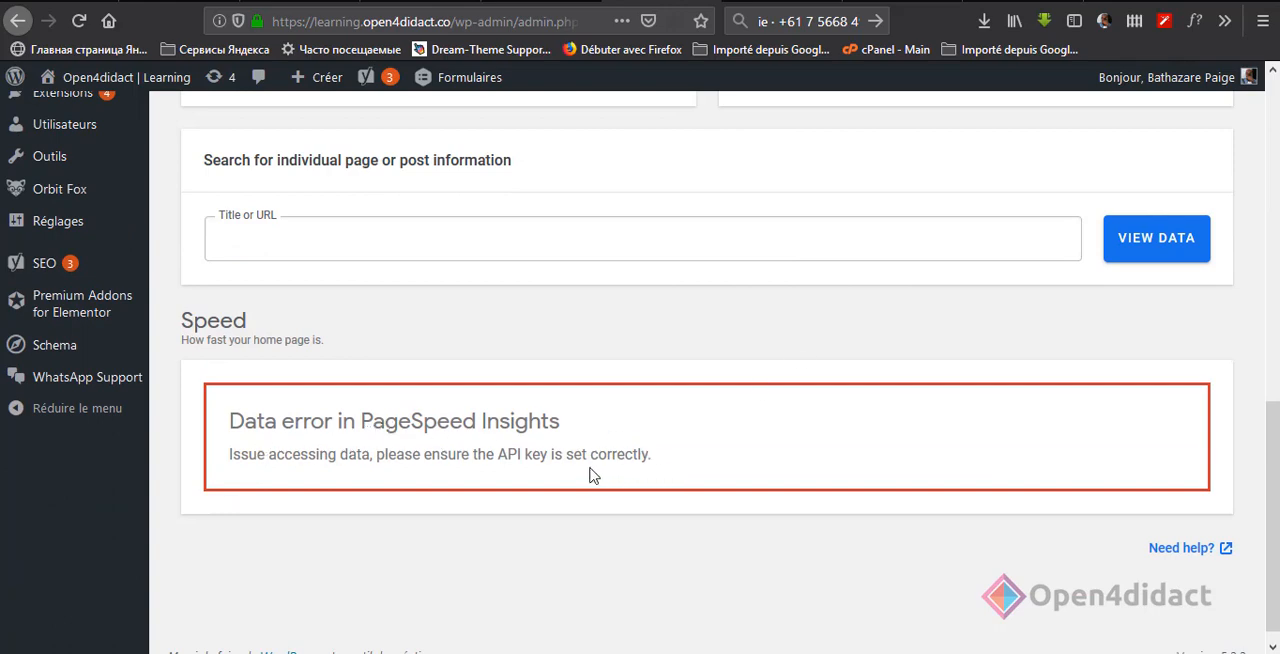
pyautogui.scroll(3, 872, 376)
pyautogui.scroll(5, 876, 372)
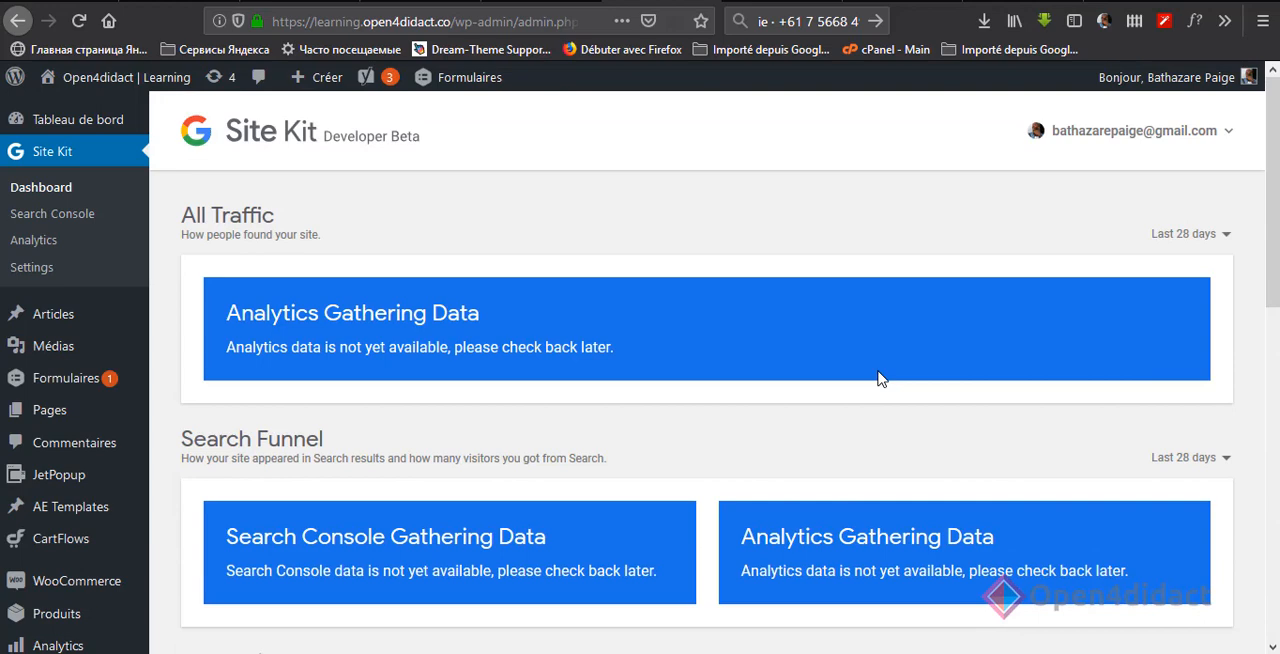
# Step: Open the Site Kit settings and check the connected services and the additional services available to connect
pyautogui.click(20, 268)
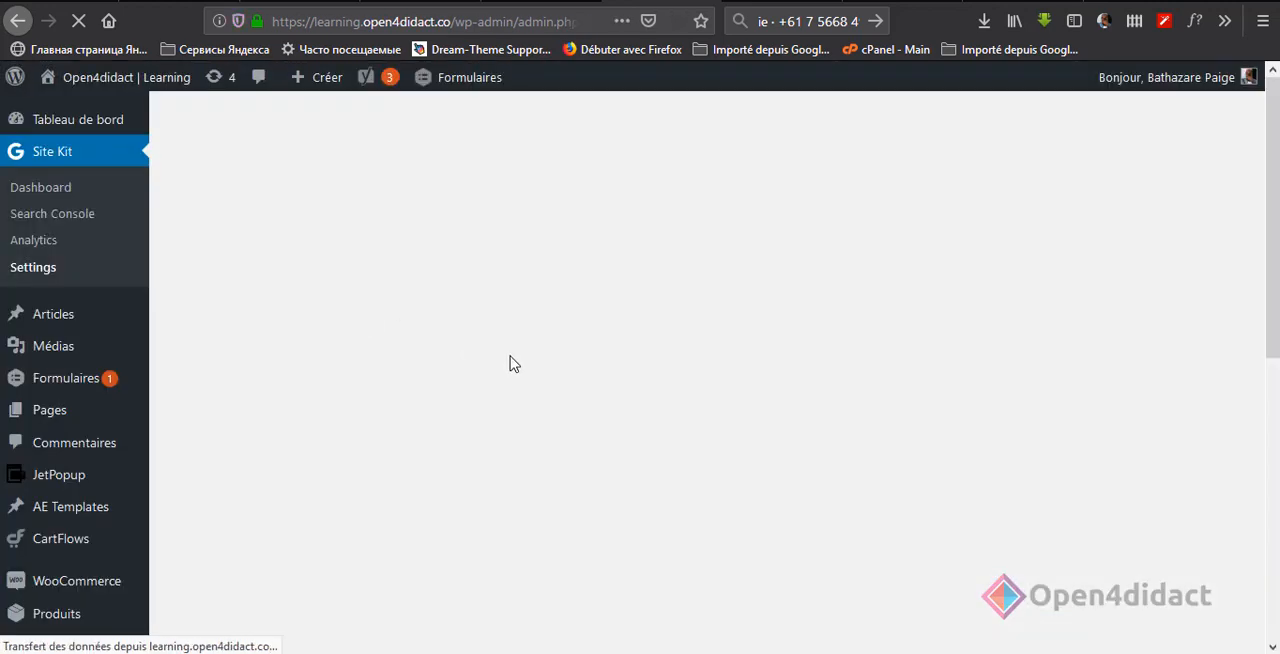
pyautogui.scroll(-2, 566, 377)
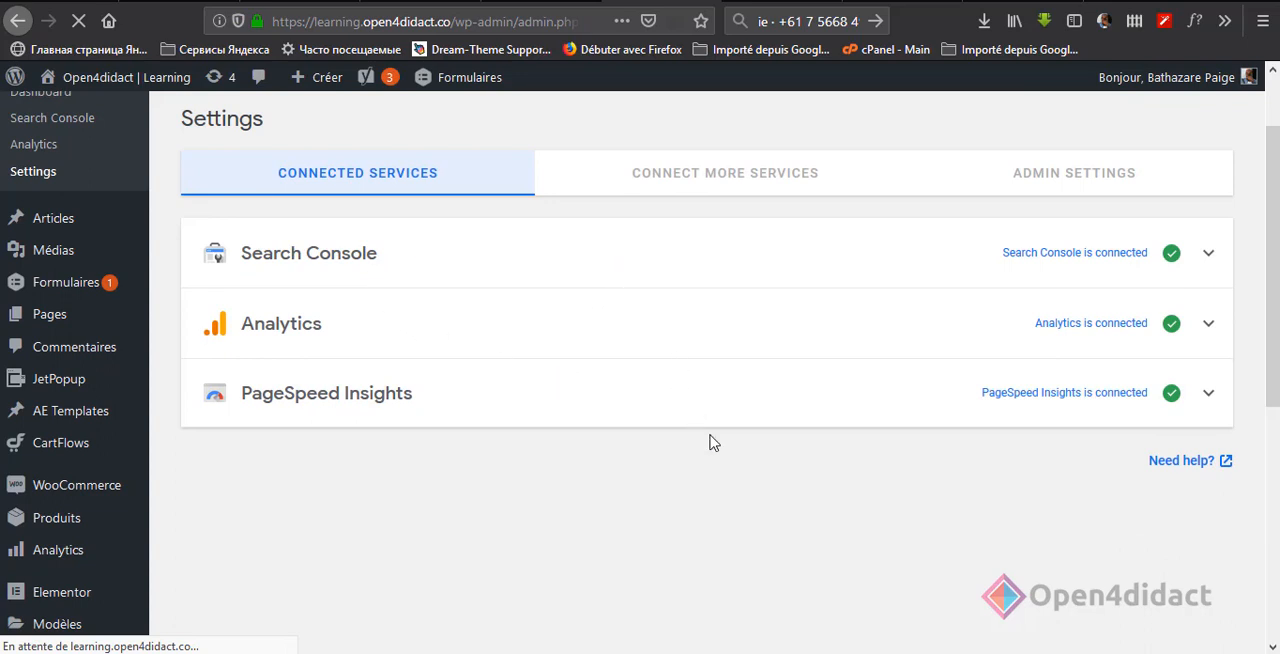
pyautogui.click(704, 186)
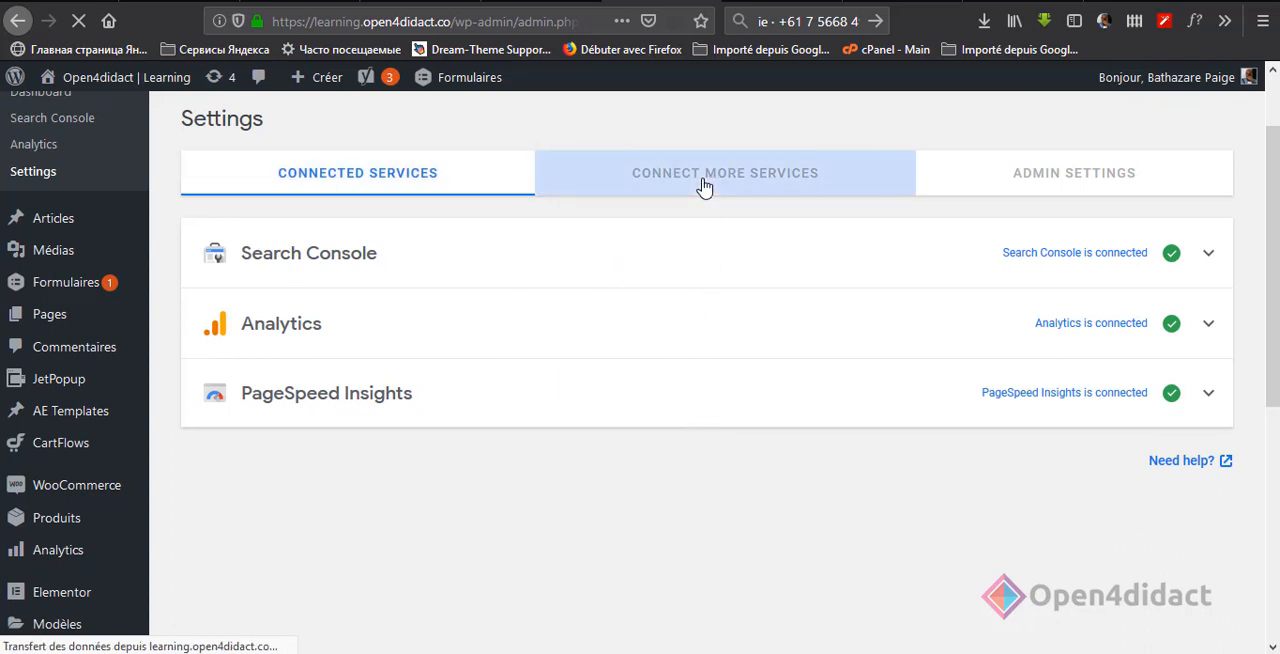
pyautogui.scroll(-2, 715, 295)
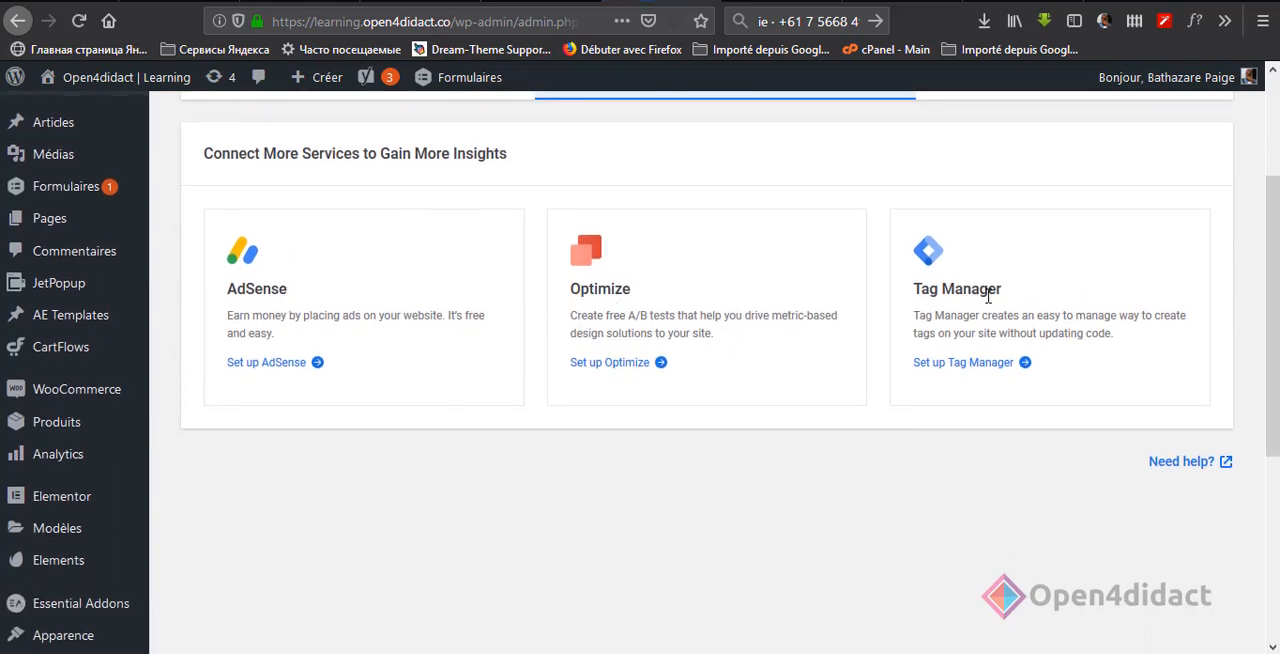
pyautogui.scroll(2, 988, 295)
# Step: Review the API credentials and the usage tracking option in Site Kit's admin settings
pyautogui.click(1007, 180)
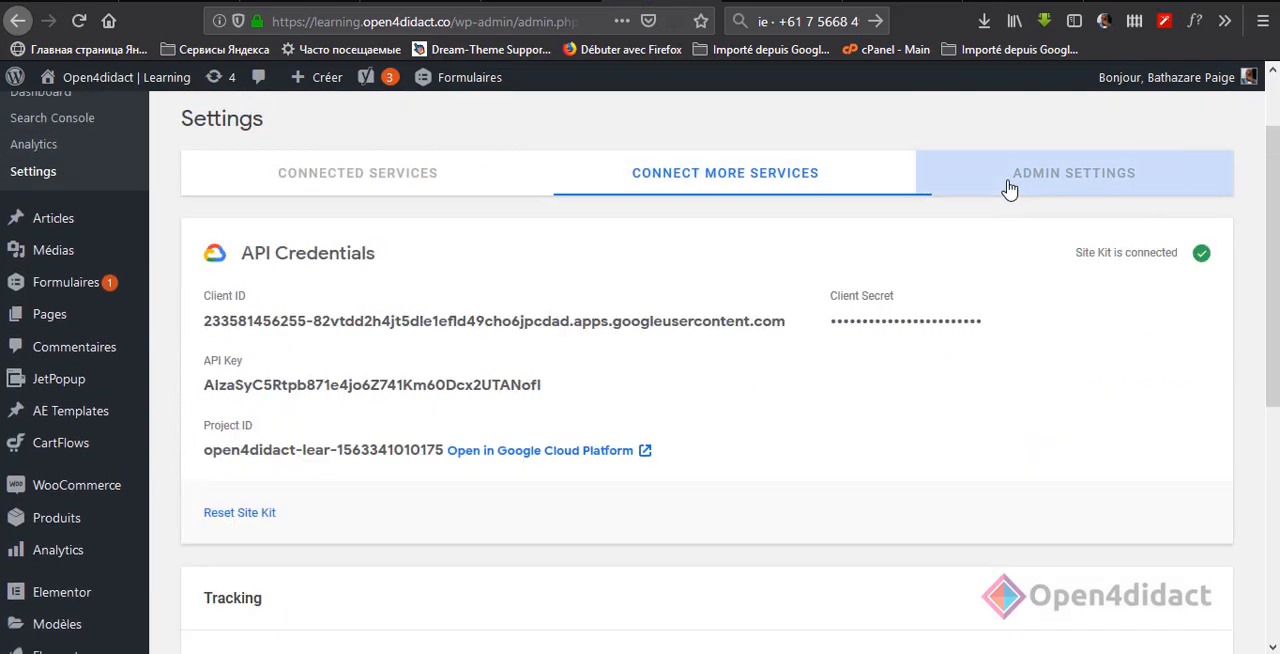
pyautogui.scroll(-5, 668, 431)
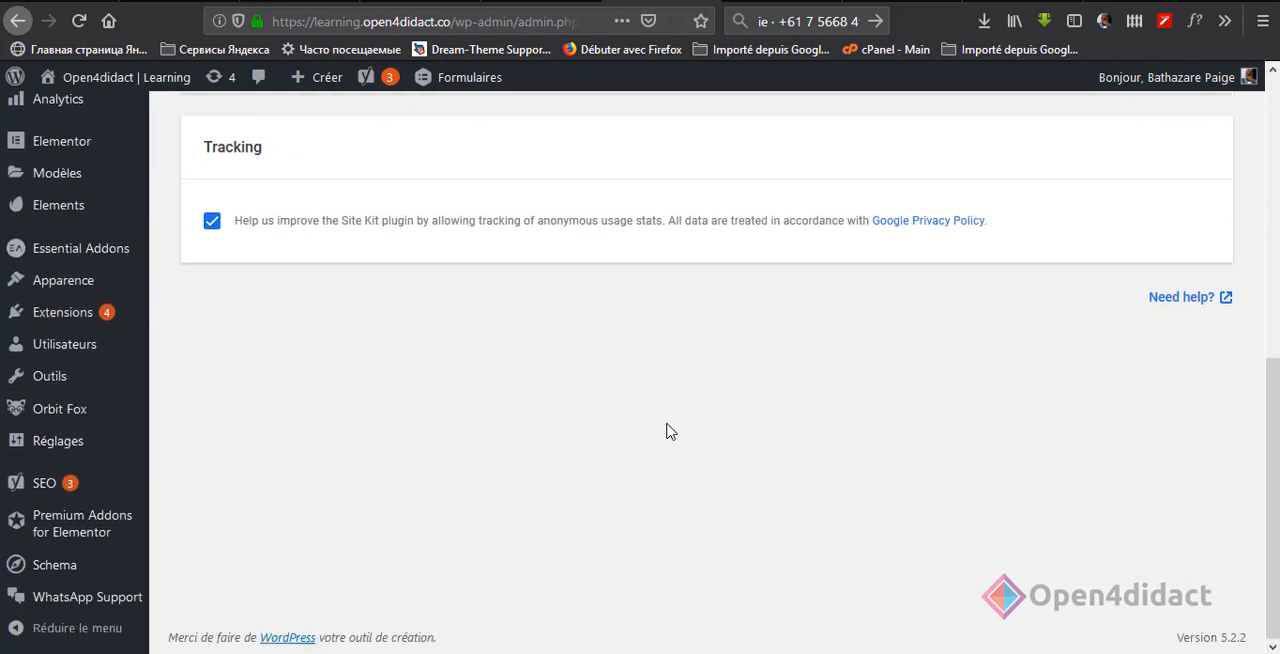
pyautogui.scroll(5, 668, 431)
# Step: Check the additional and connected services again, and go back to the Site Kit dashboard
pyautogui.click(772, 284)
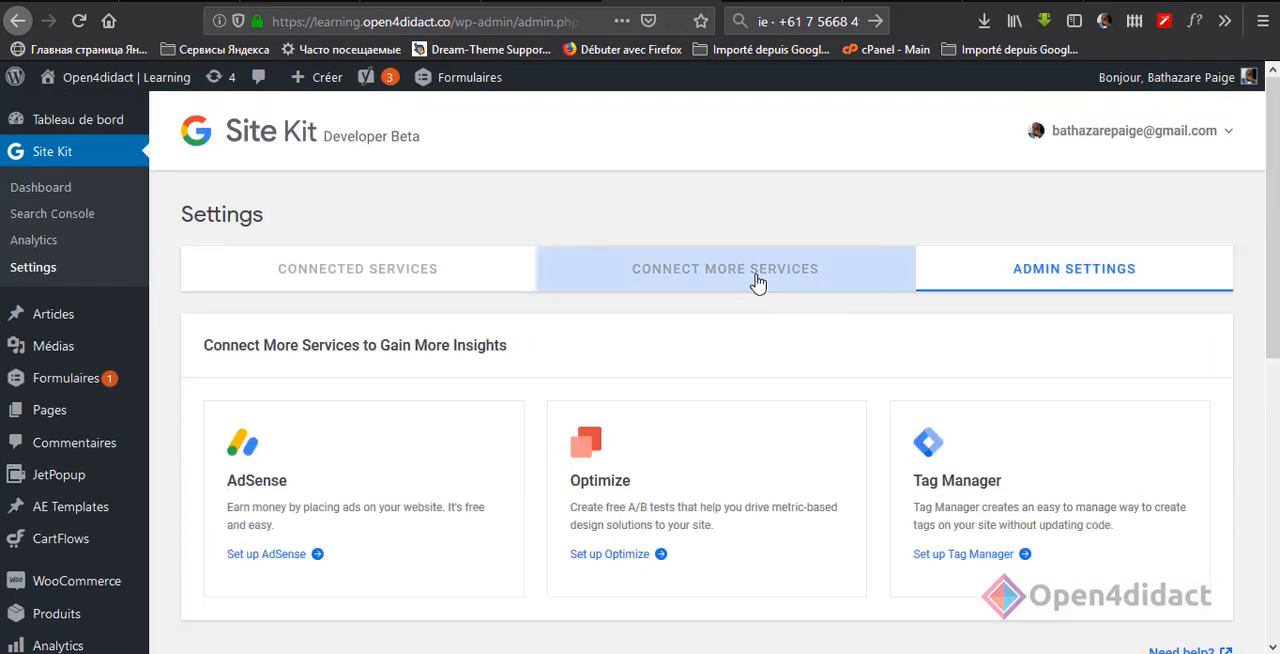
pyautogui.click(421, 289)
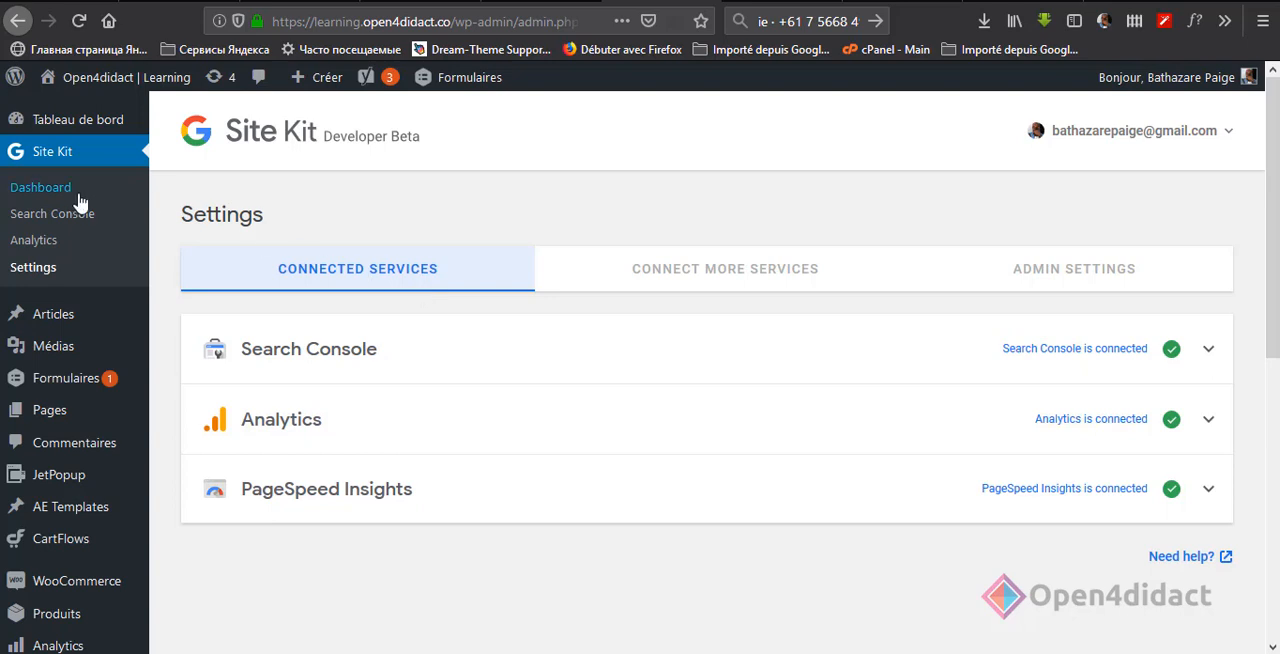
pyautogui.click(40, 187)
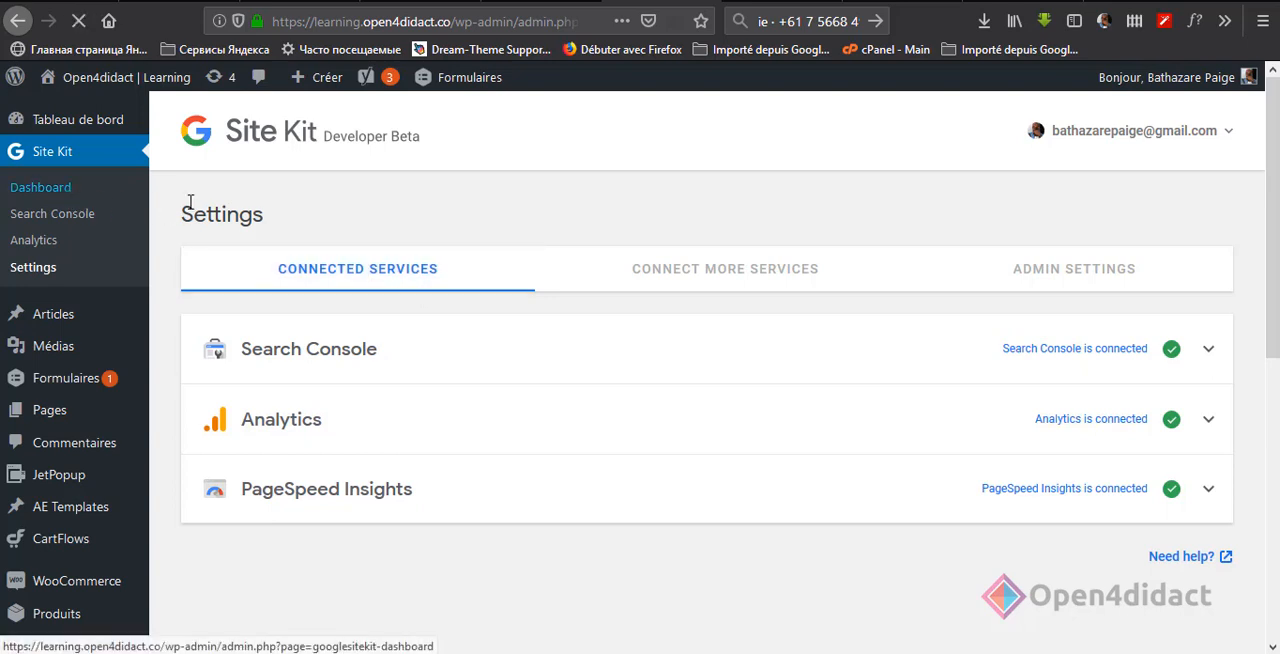